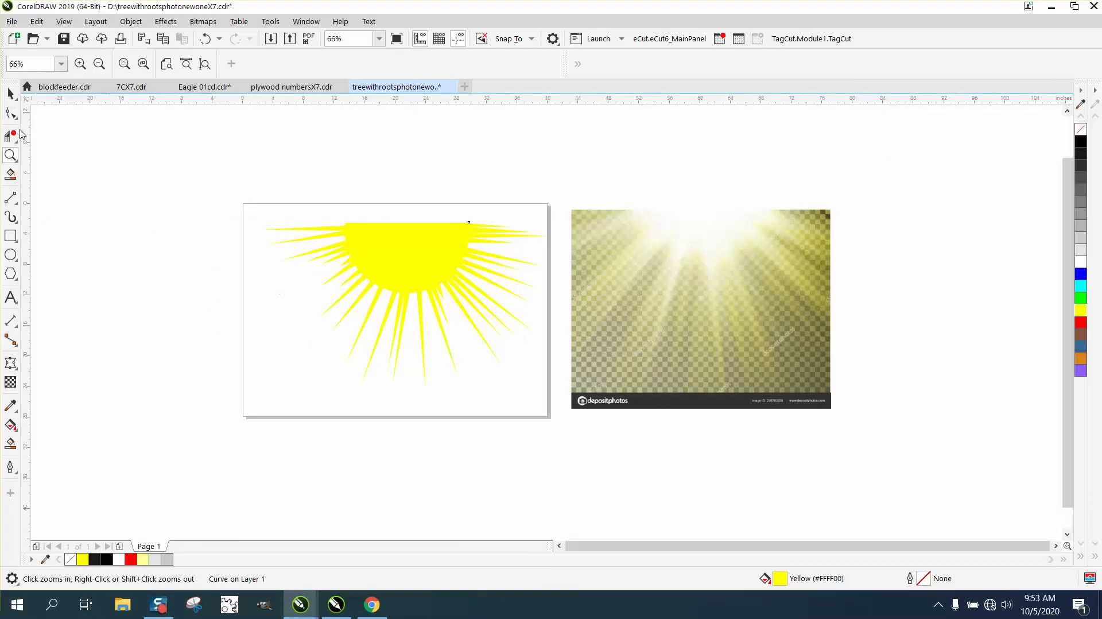
Move the spiky half-sun up to the page's top edge and fill it 10% Black light grey
drag(239, 183, 907, 483)
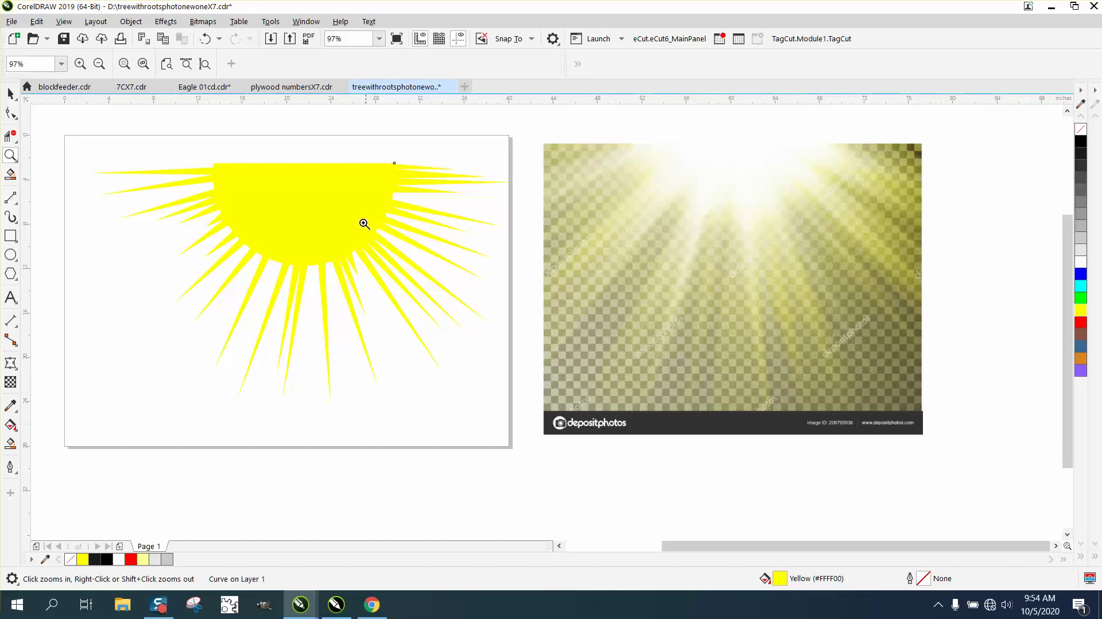
key(space)
click(302, 192)
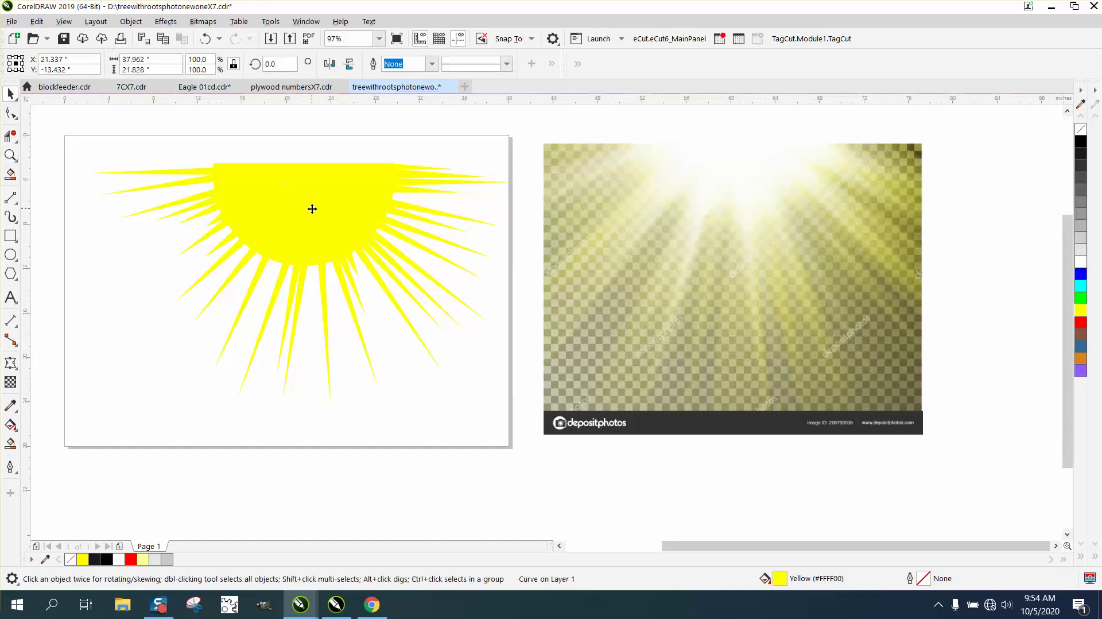
drag(310, 207, 308, 189)
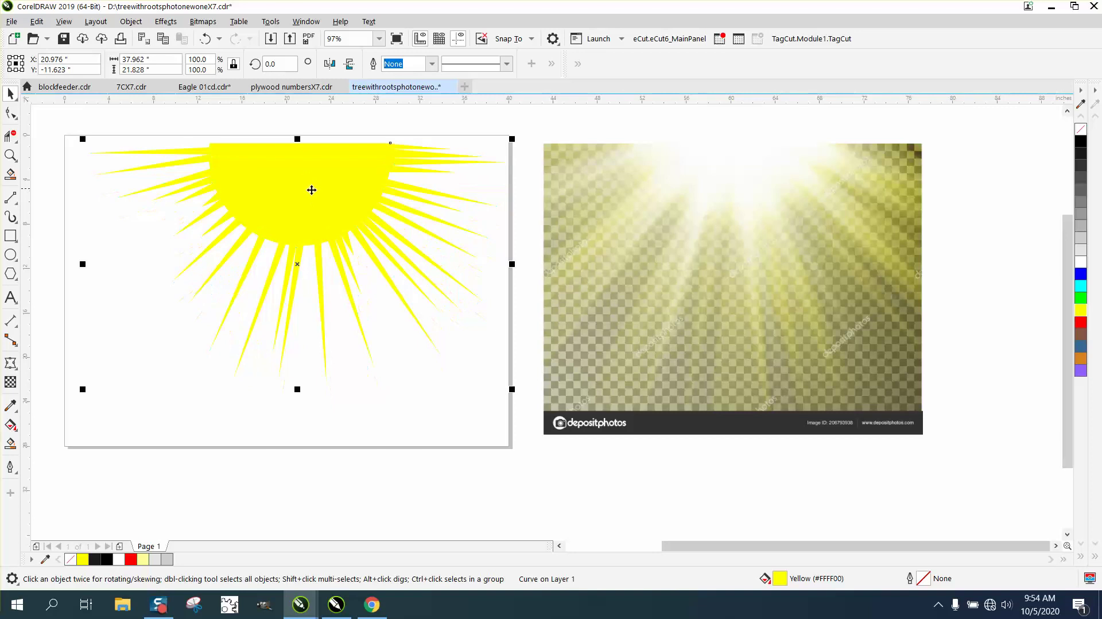
click(1081, 141)
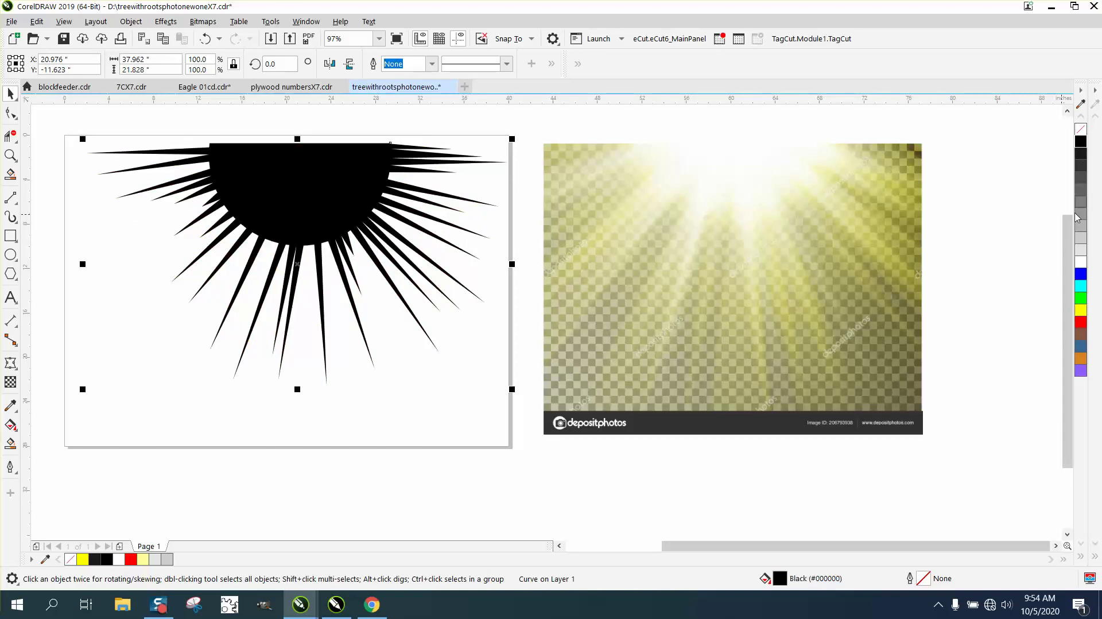
click(1080, 250)
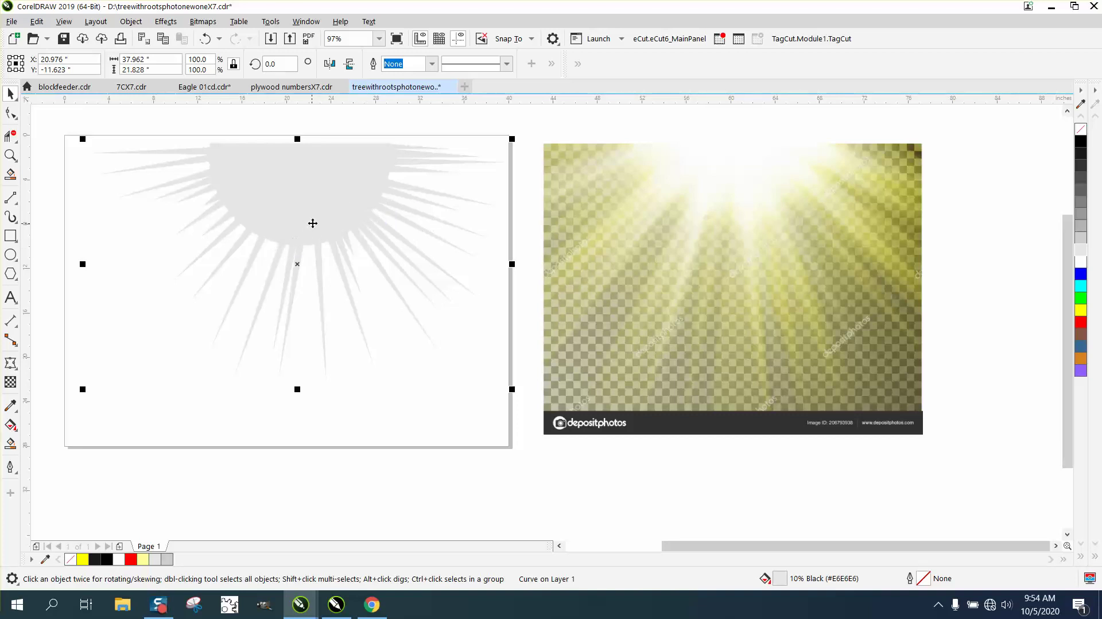
Drag the half-sun just above the page, refill it yellow, and zoom in on the sun and page
scroll(319, 223, down, 5)
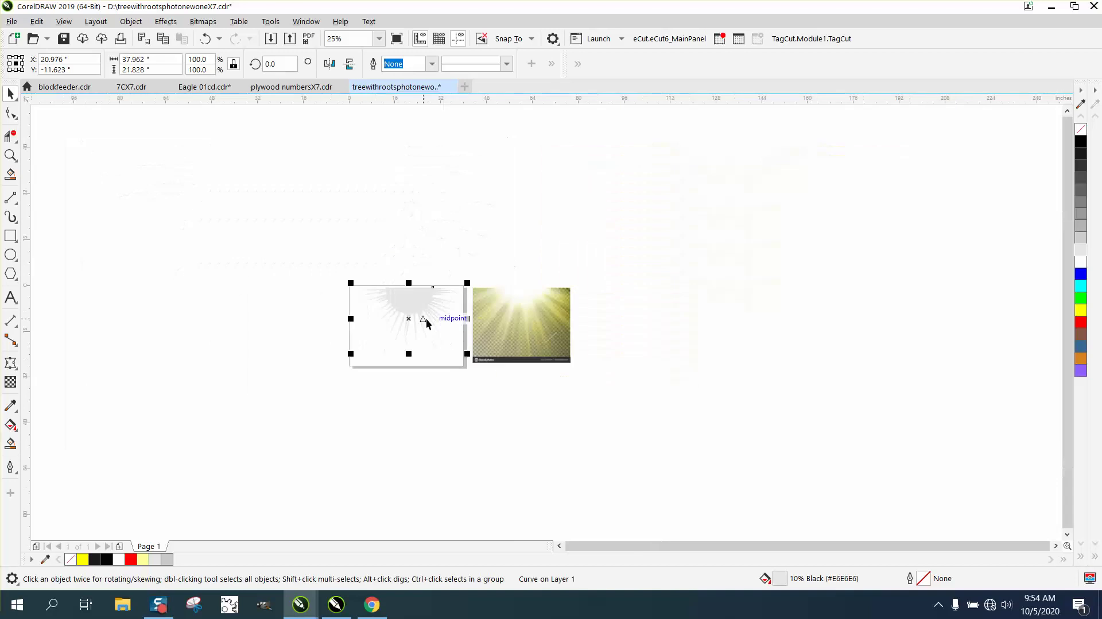
drag(422, 318, 441, 241)
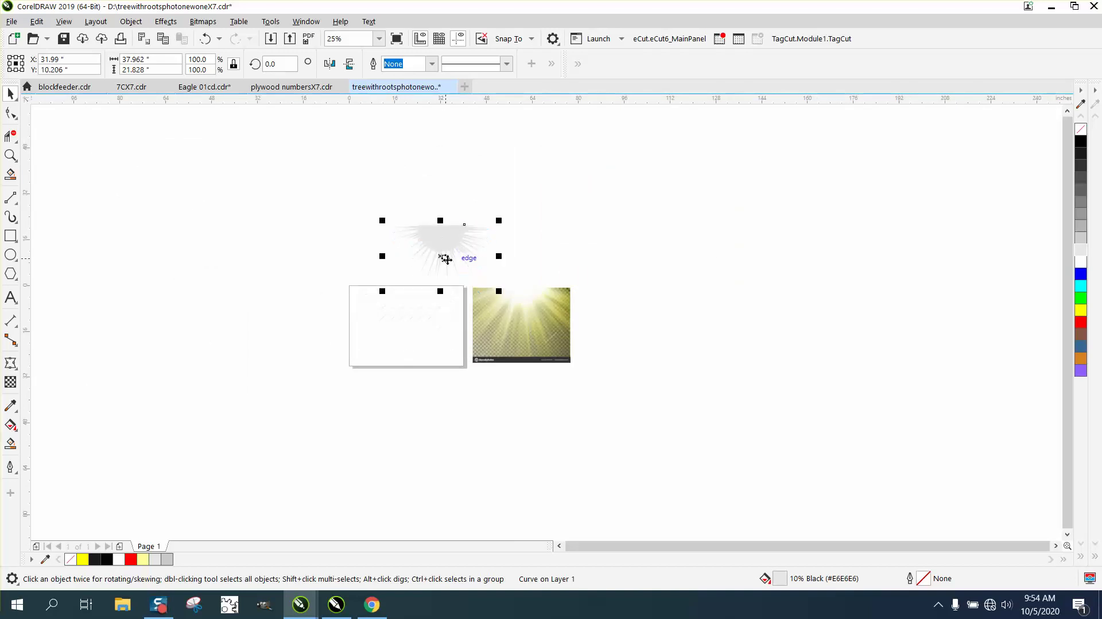
click(1081, 310)
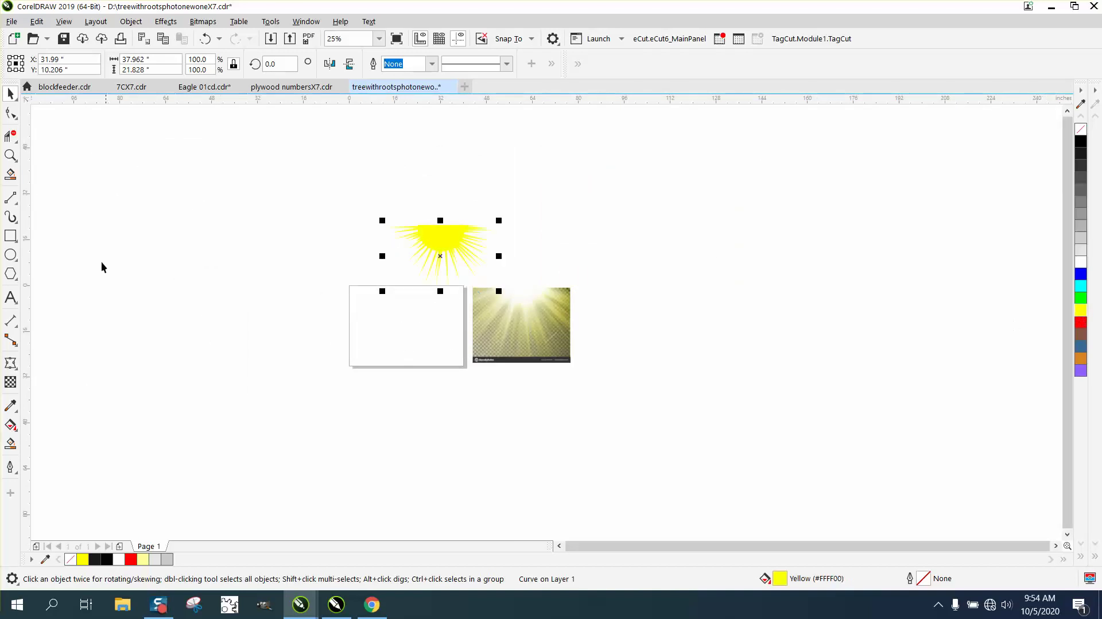
click(9, 160)
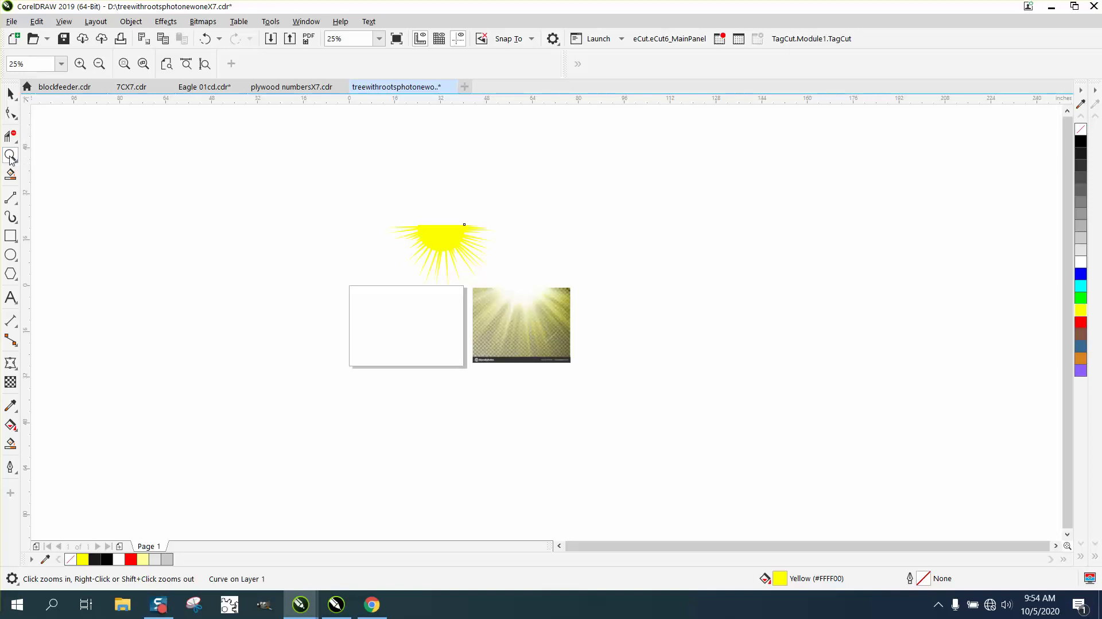
click(491, 337)
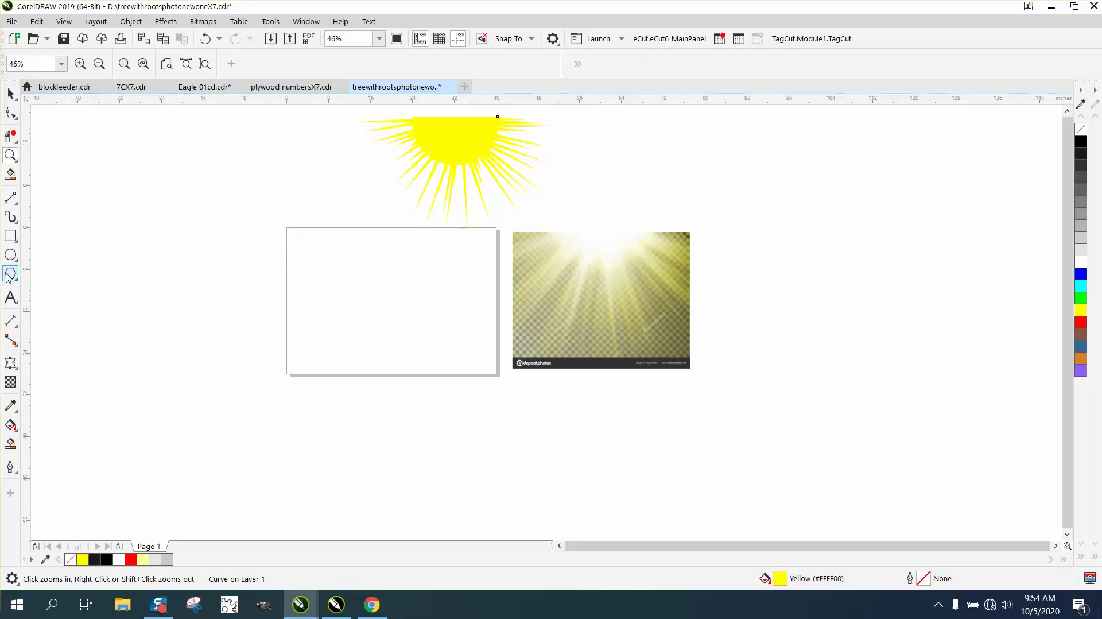
Draw an 80-sided polygon in the middle of the page so it forms a circle
click(11, 273)
drag(457, 263, 346, 354)
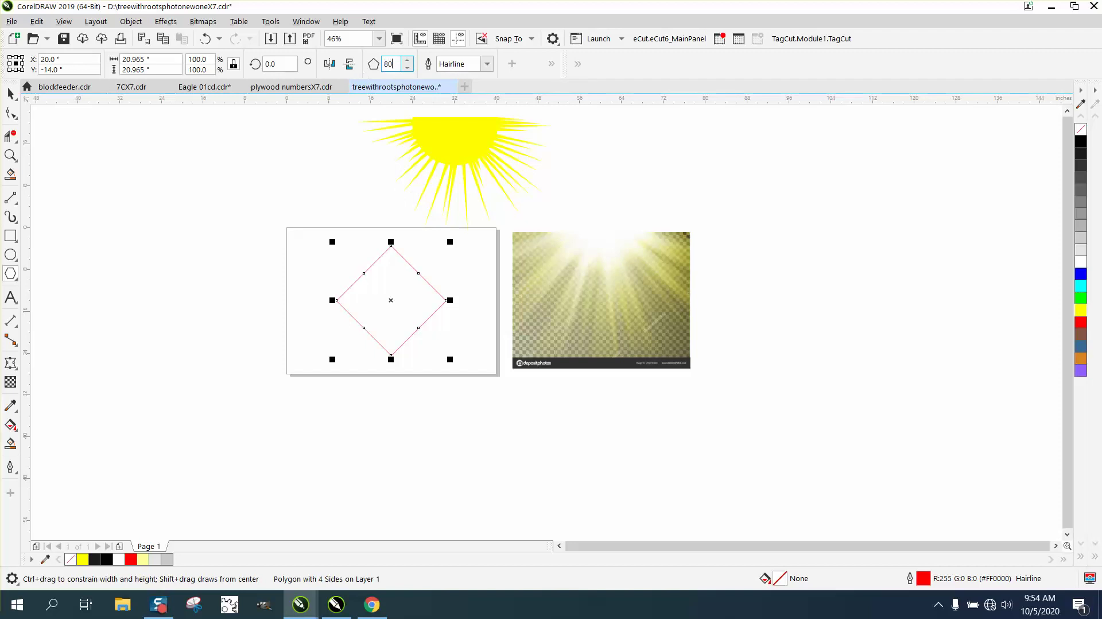
key(Return)
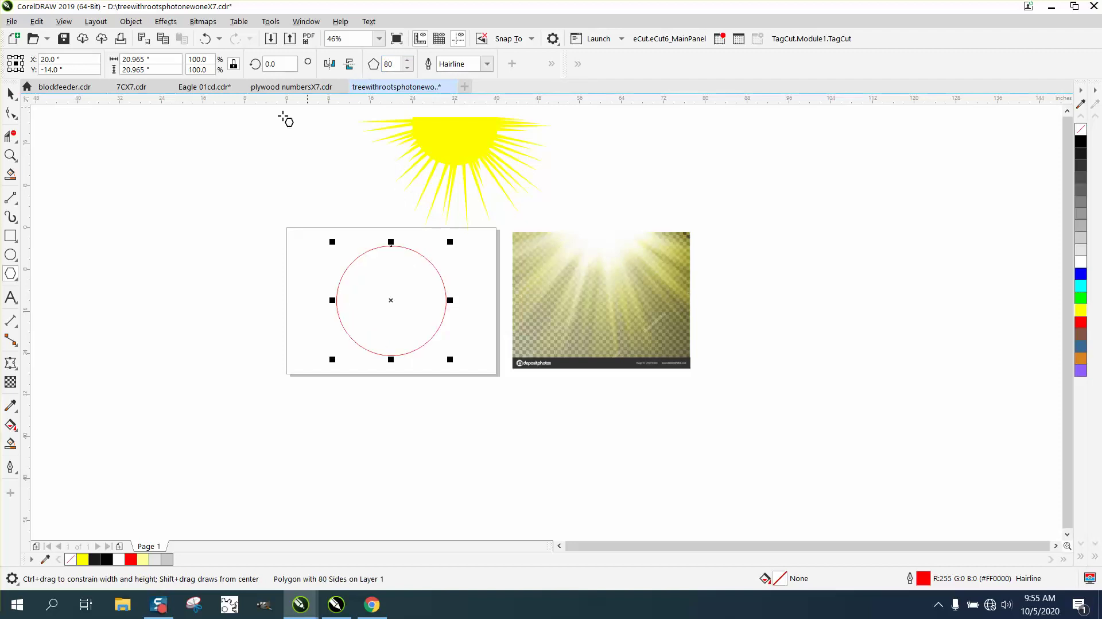
click(10, 155)
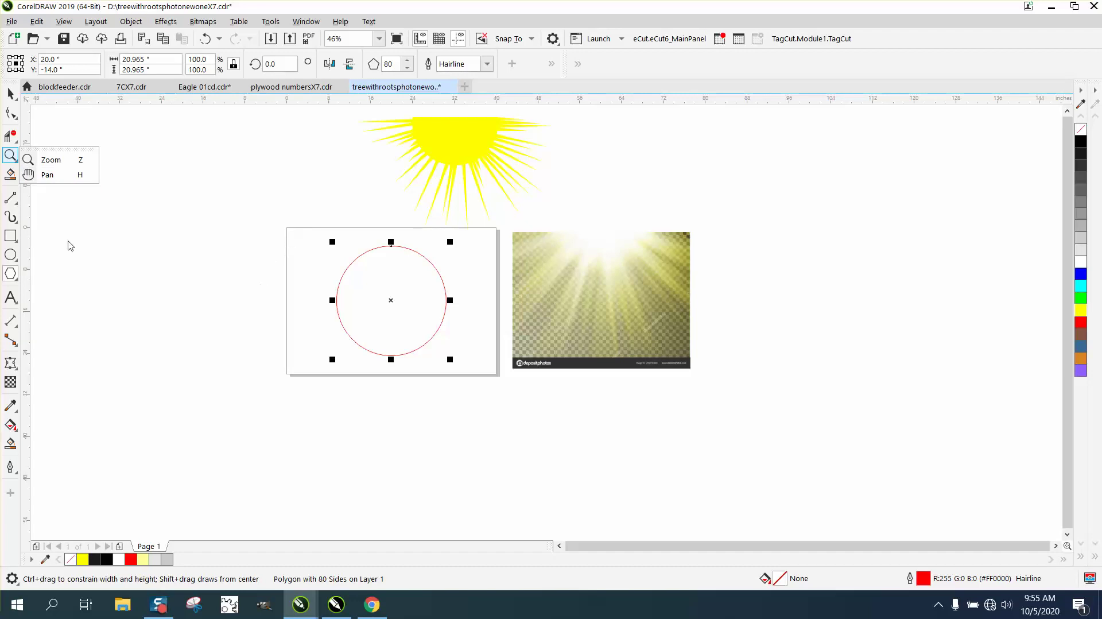
click(19, 209)
Draw a long horizontal 2-Point line across the circle and centre it on the page with P
click(19, 210)
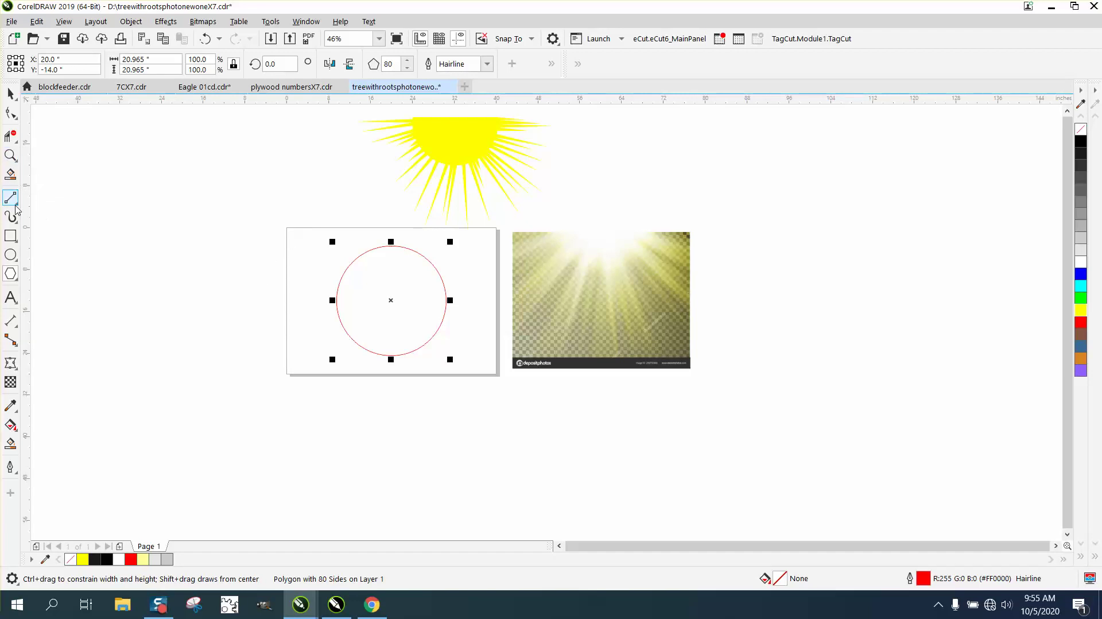
click(19, 211)
click(56, 218)
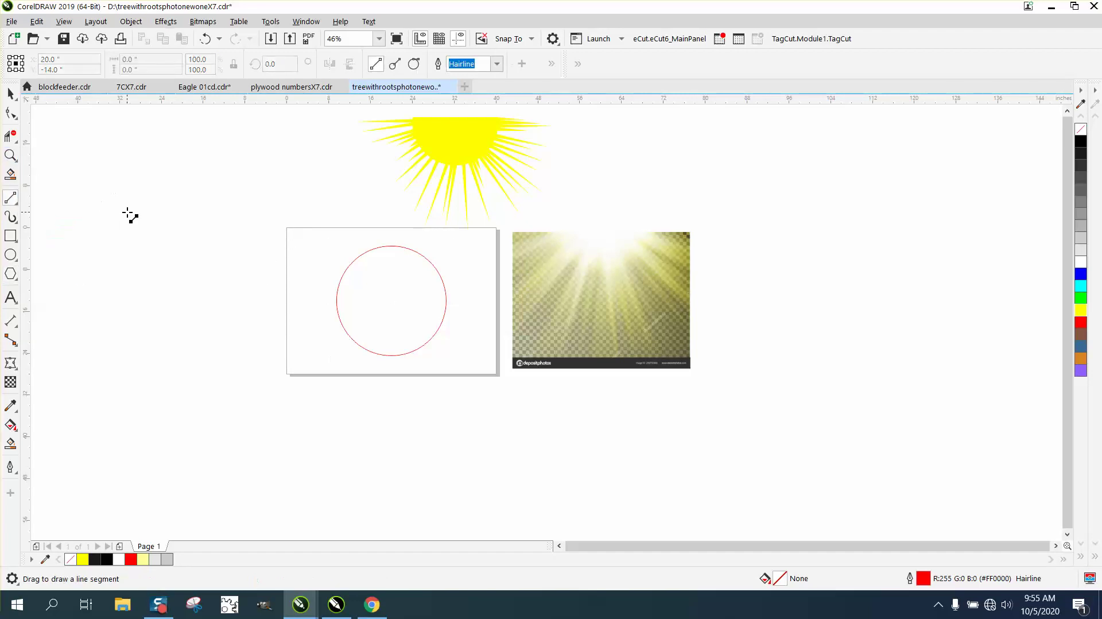
drag(135, 210, 390, 212)
key(p)
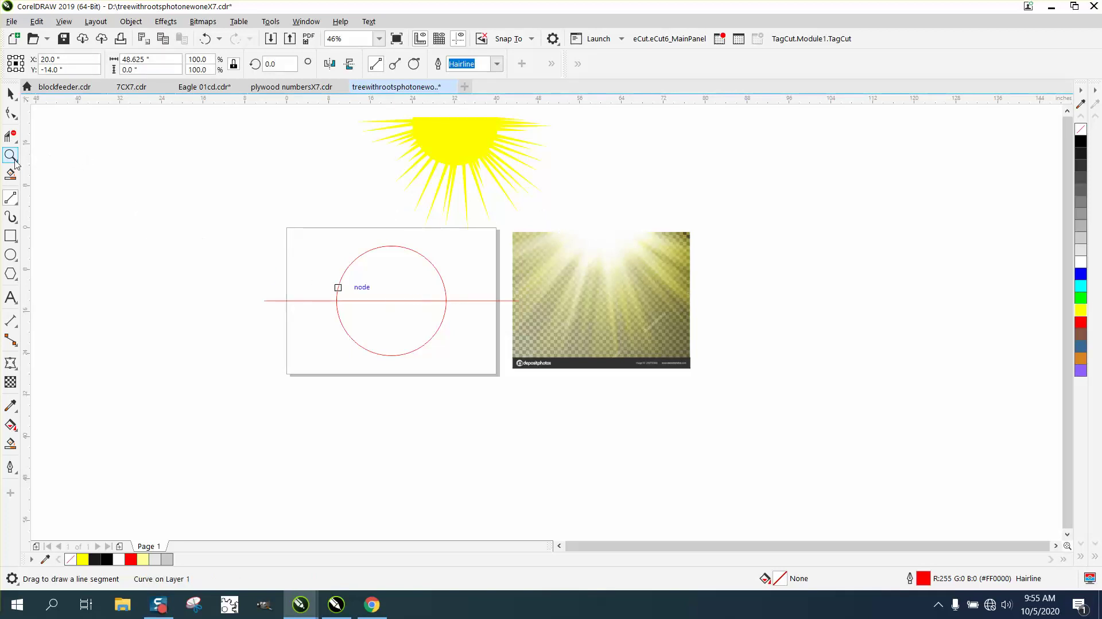
click(10, 155)
drag(308, 243, 569, 379)
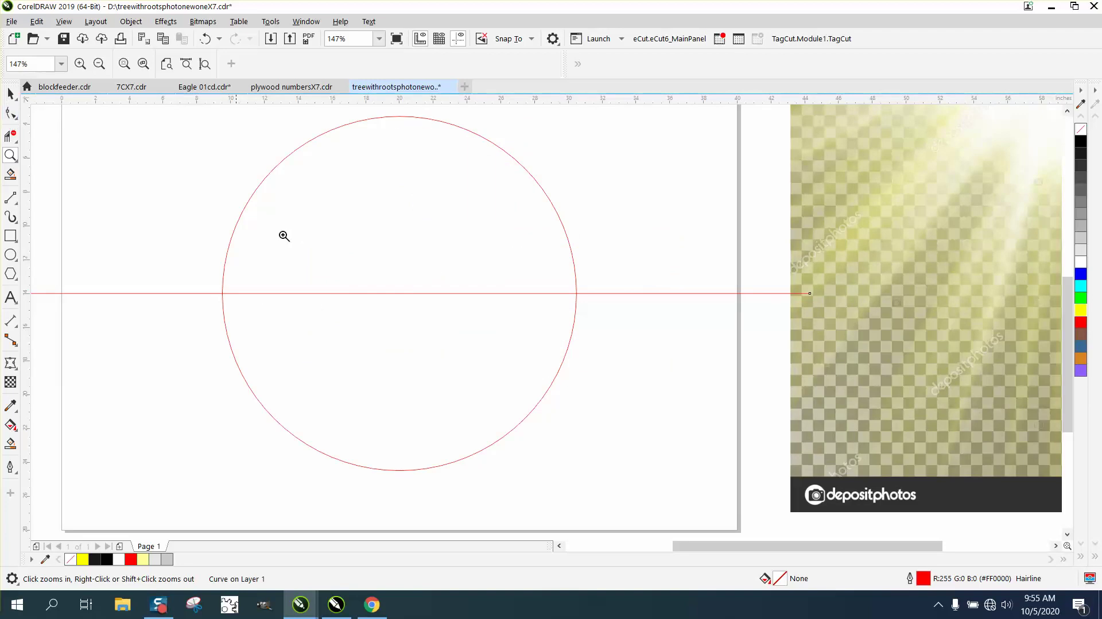
right_click(798, 340)
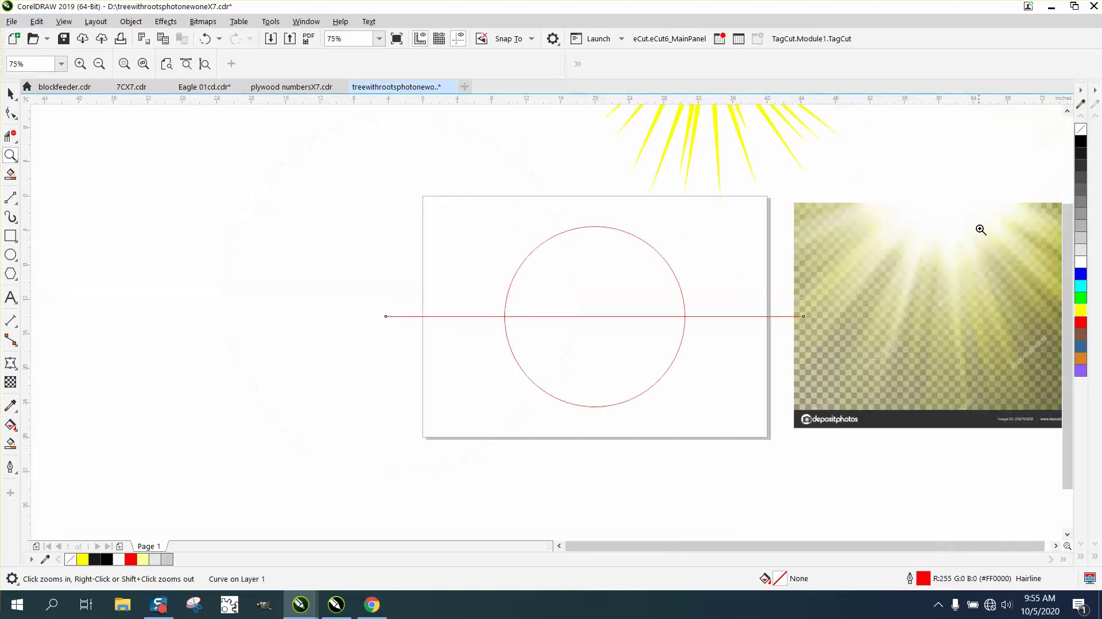
right_click(840, 251)
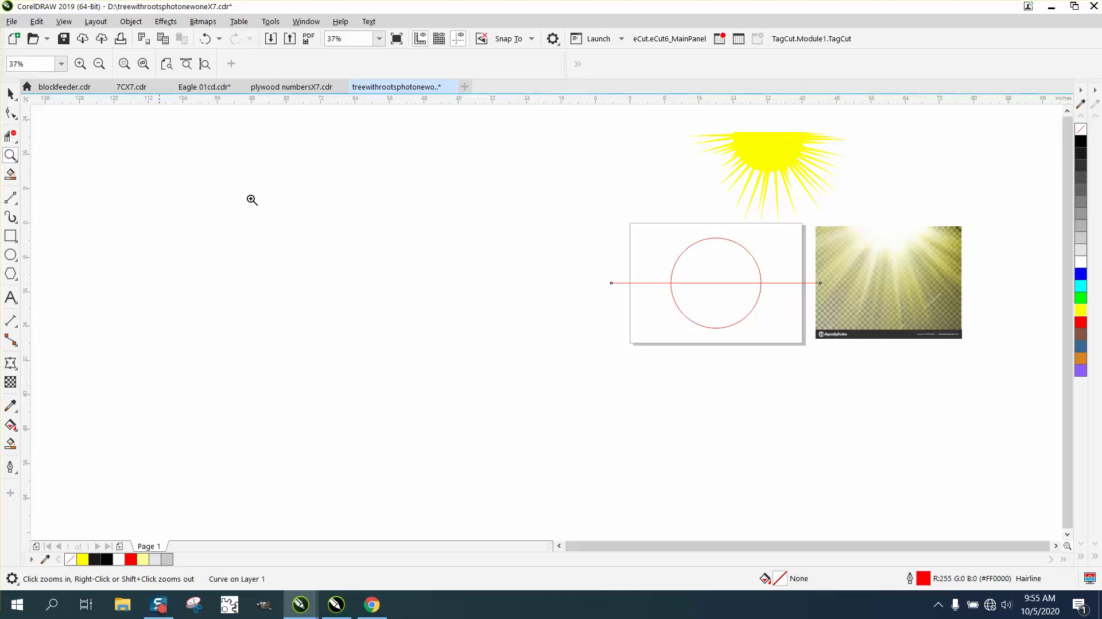
drag(612, 217, 910, 432)
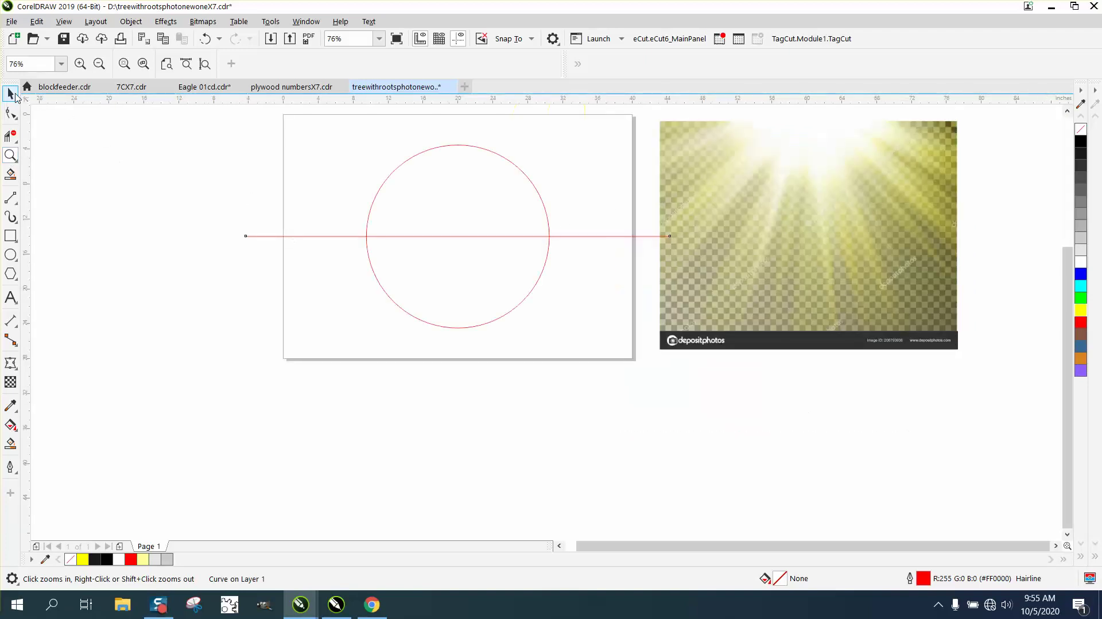
Move the horizontal line down below the circle's centre
click(14, 93)
drag(455, 236, 459, 277)
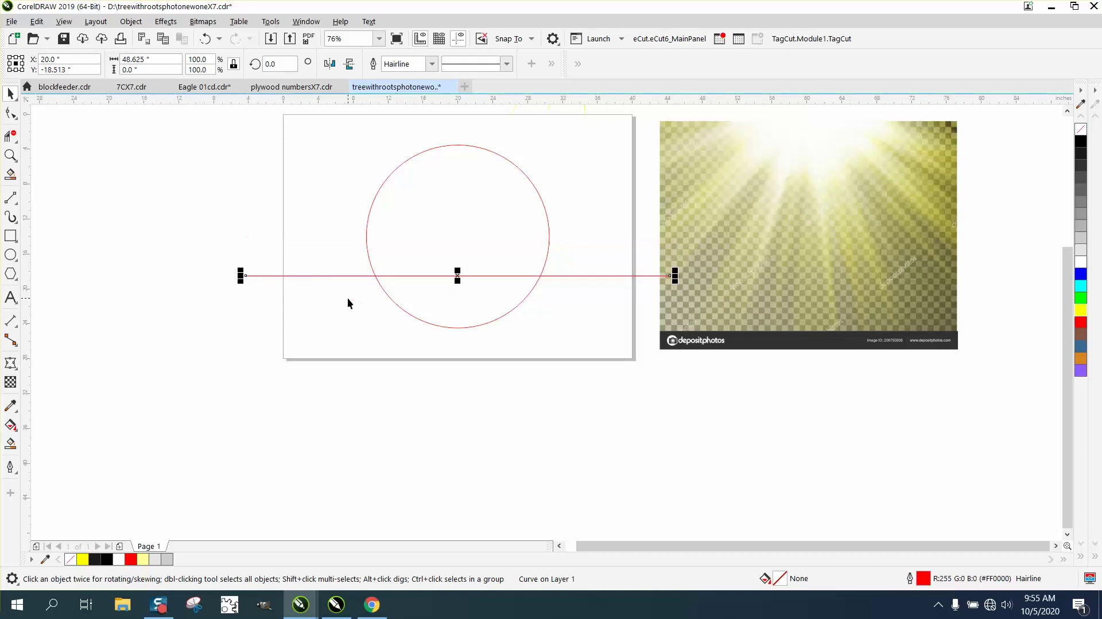
click(10, 154)
drag(339, 232, 703, 415)
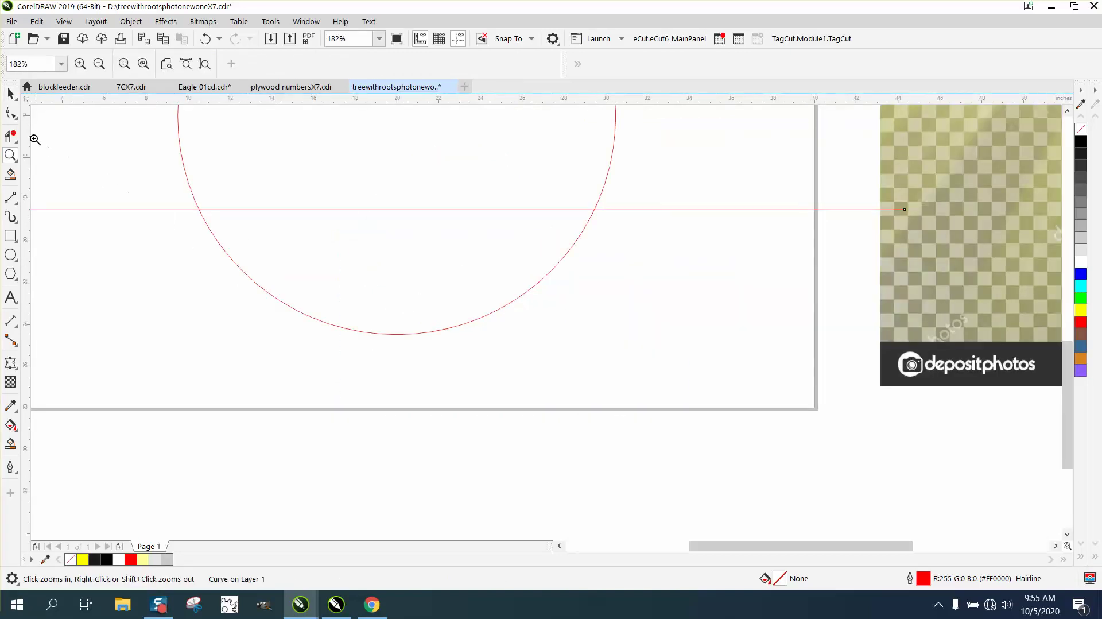
Try pulling a node on the 80-sided polygon outward into a spike, then undo it
click(12, 114)
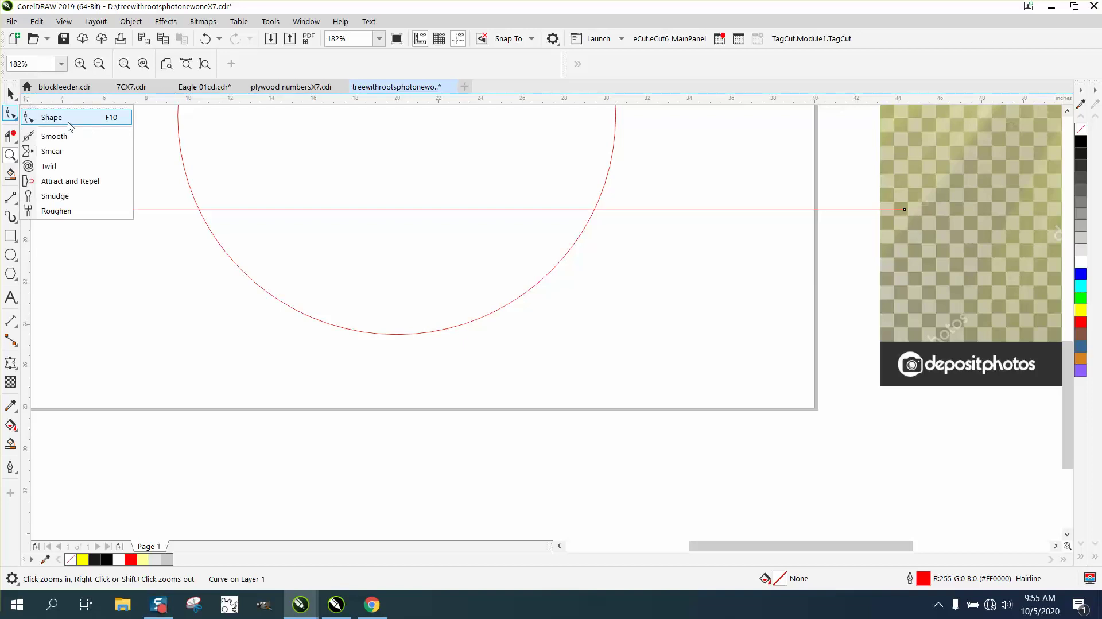
click(10, 93)
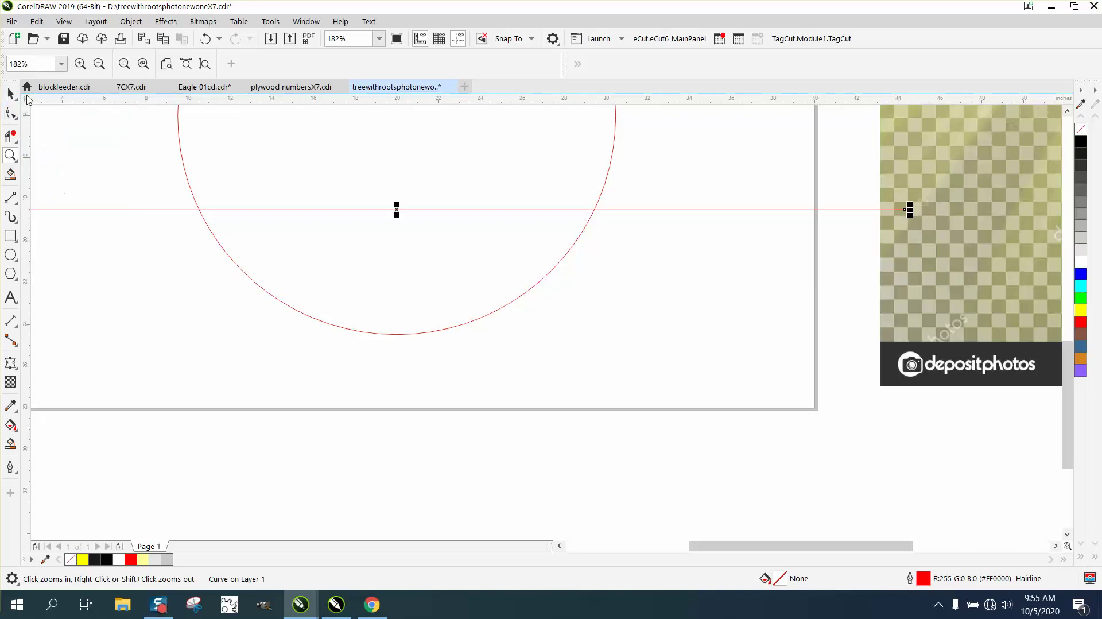
click(182, 163)
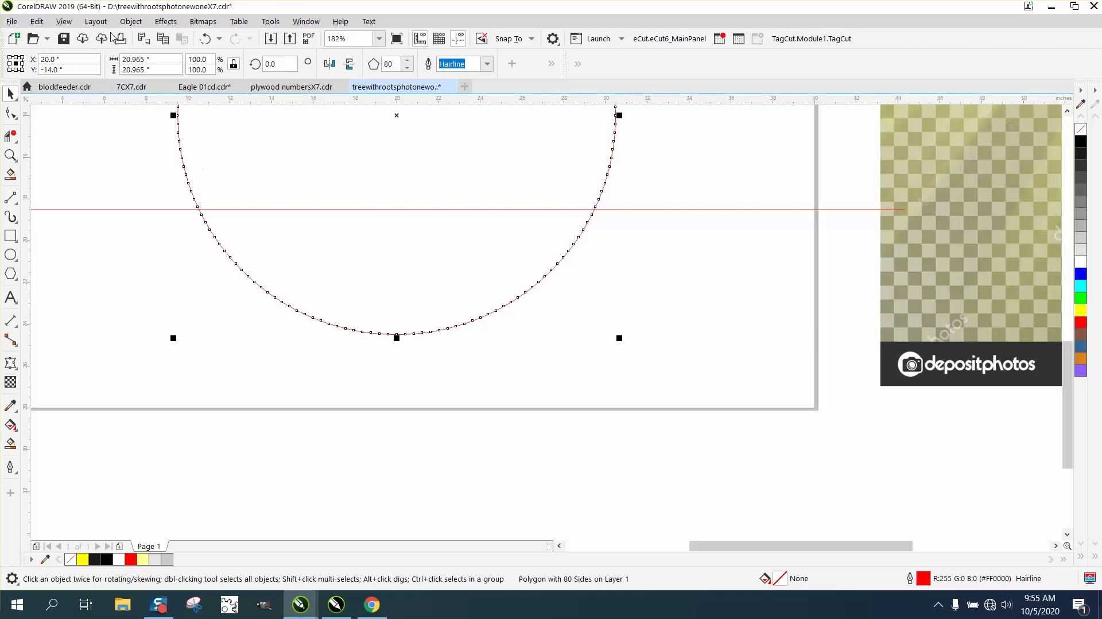
click(12, 112)
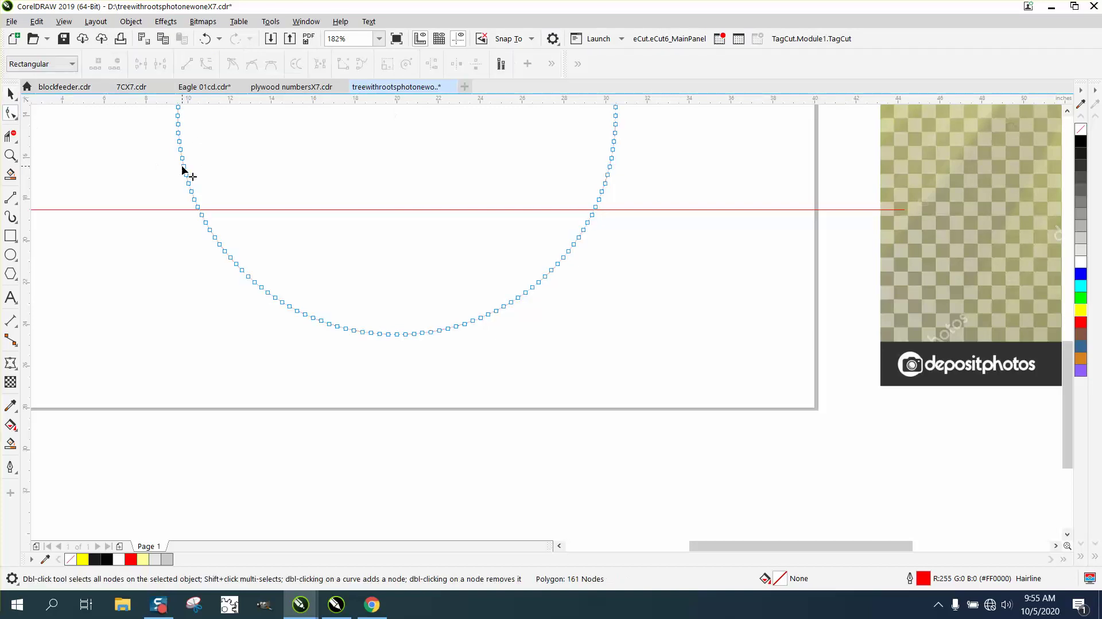
drag(185, 173, 107, 179)
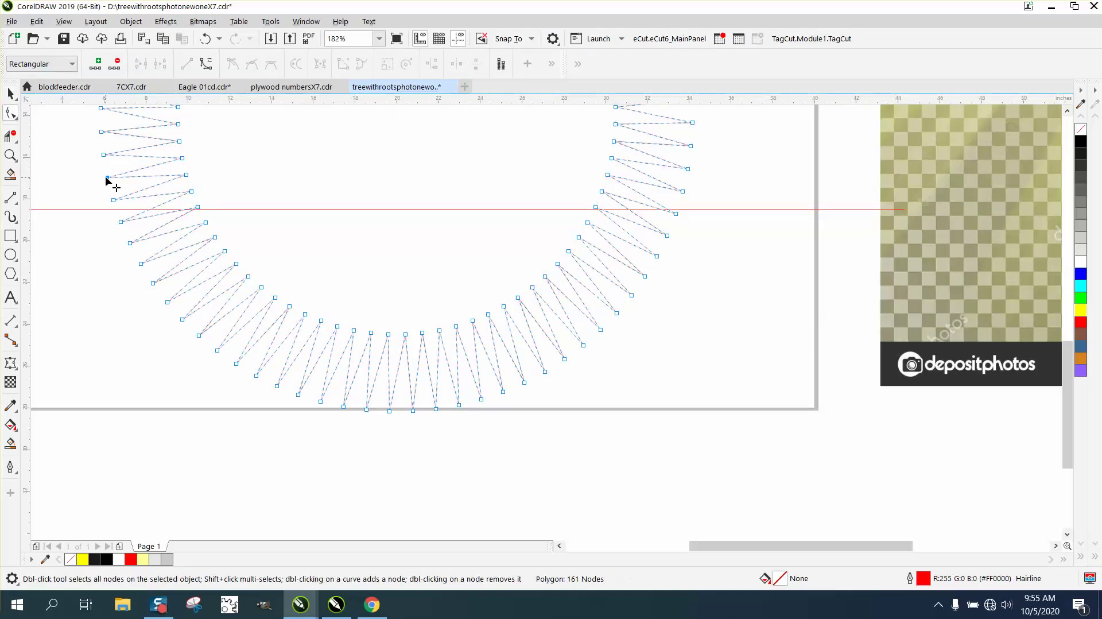
click(205, 40)
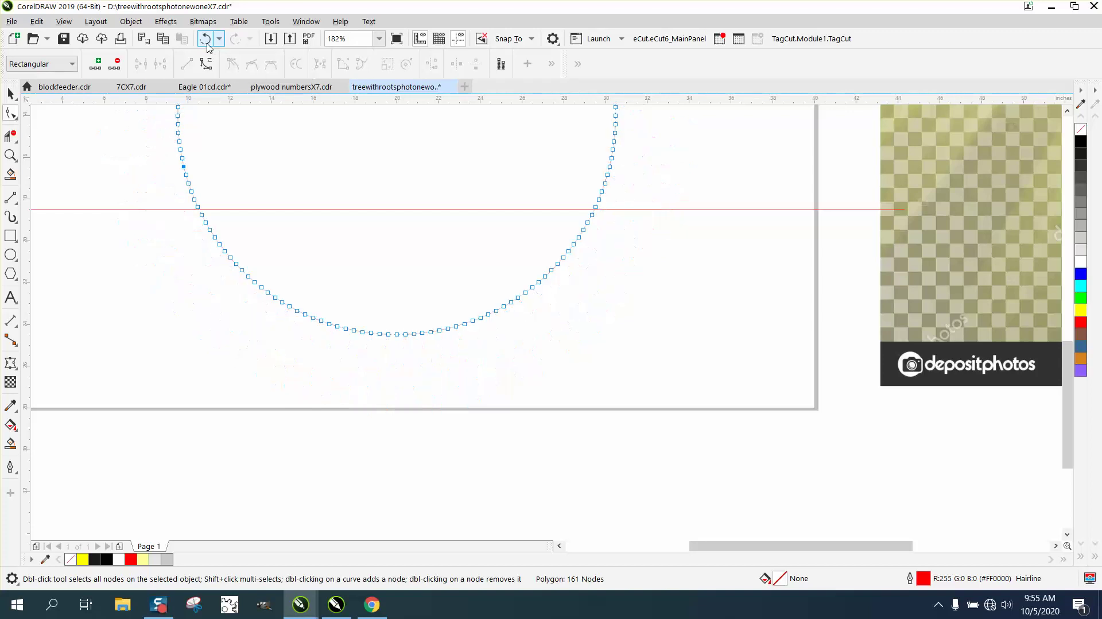
Convert the 80-sided polygon into an editable curve with Object > Convert to Curves
click(131, 22)
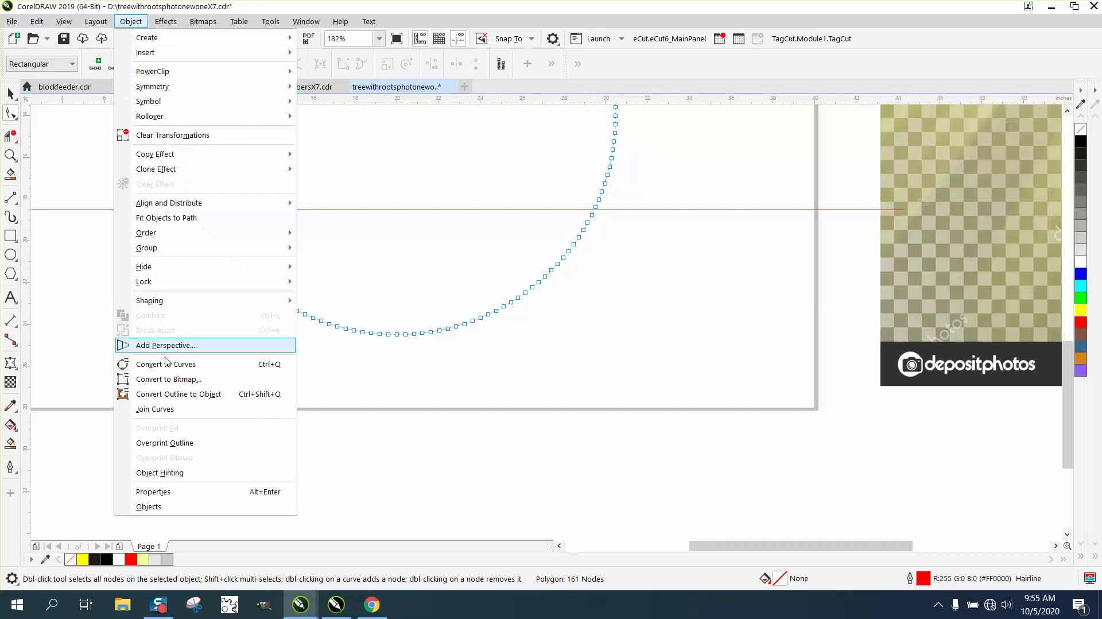
click(169, 366)
click(10, 155)
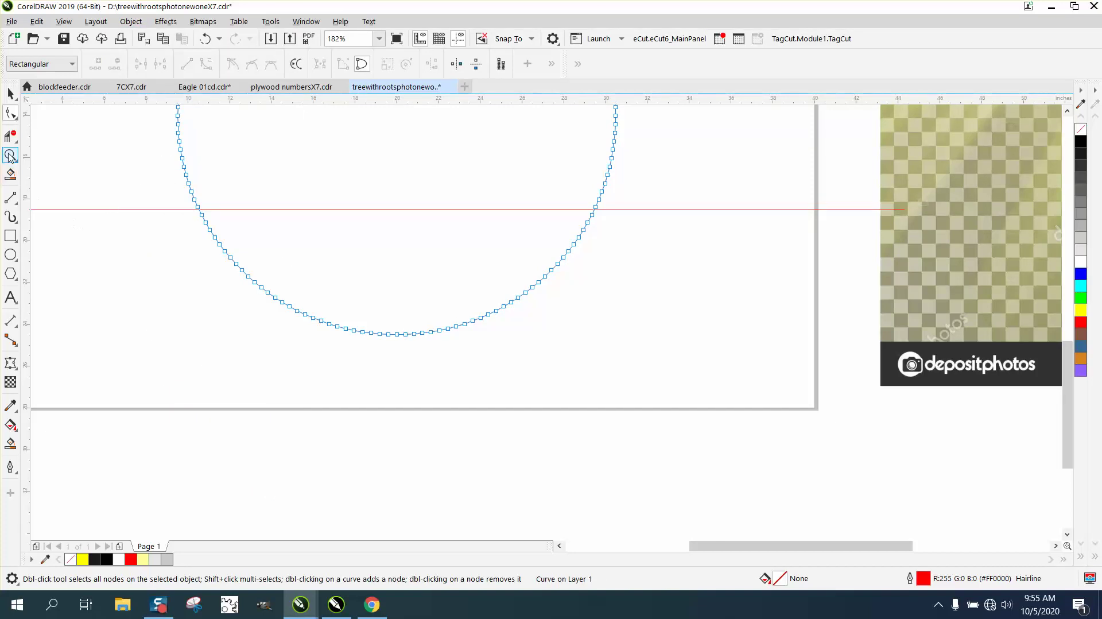
click(494, 295)
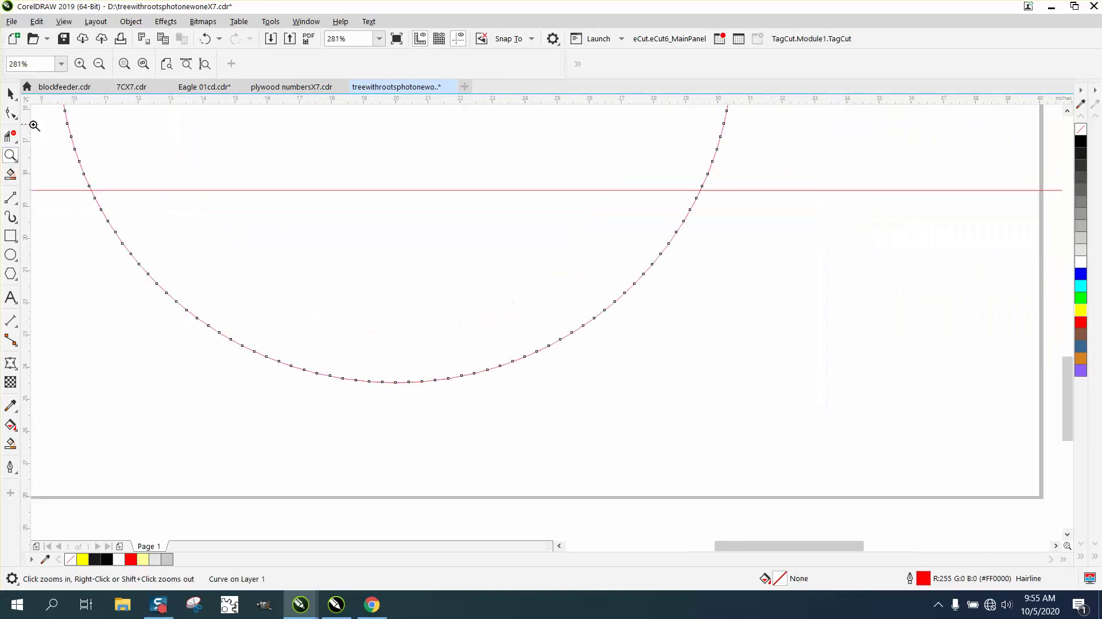
click(11, 113)
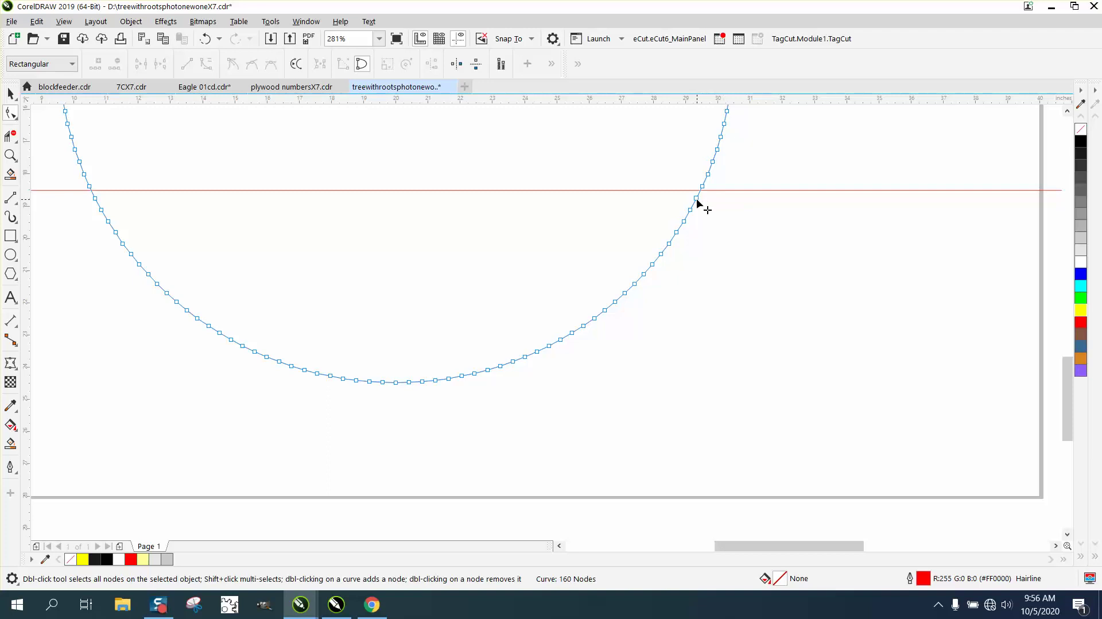
Drag about seven nodes on the lower right arc outward into long pointed spikes
drag(692, 213, 830, 244)
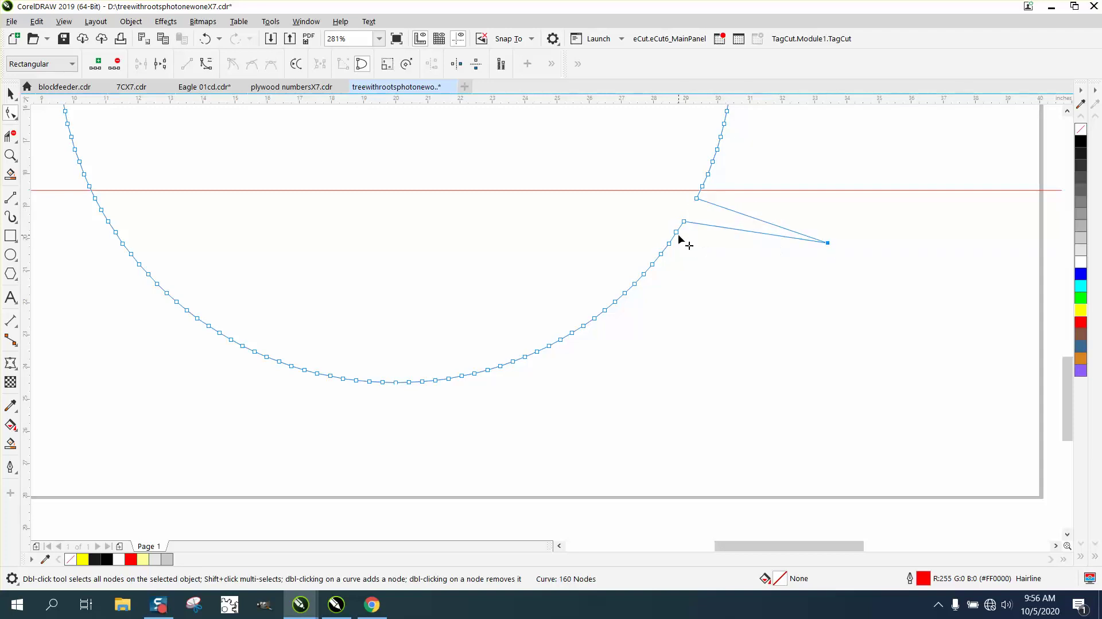
drag(676, 233, 987, 365)
drag(660, 259, 728, 290)
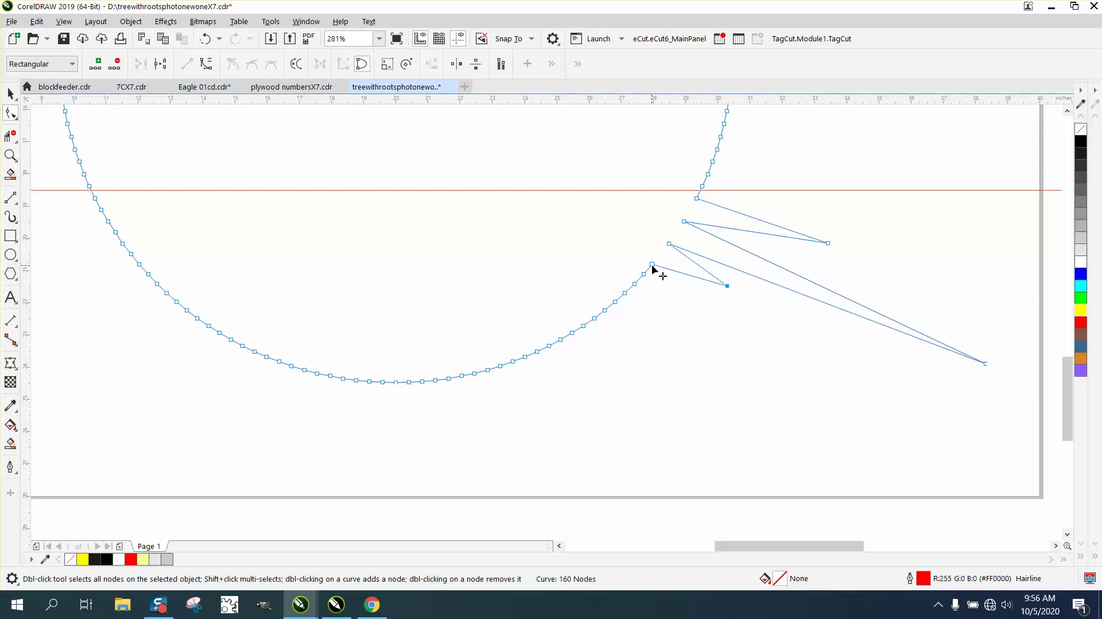
drag(652, 266, 909, 425)
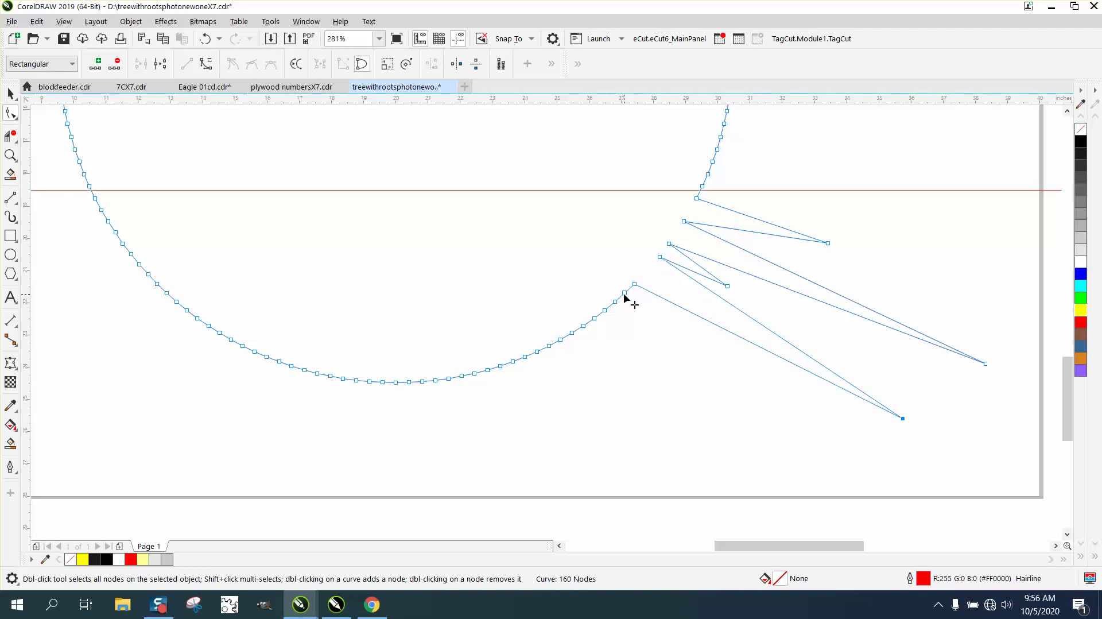
drag(624, 294, 792, 419)
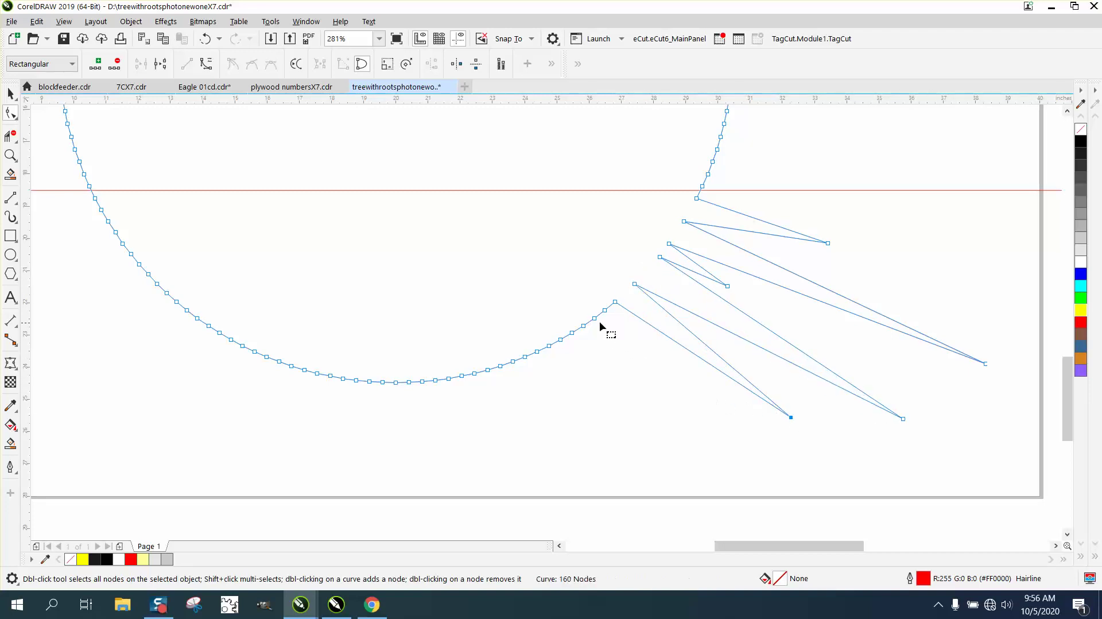
drag(594, 318, 757, 477)
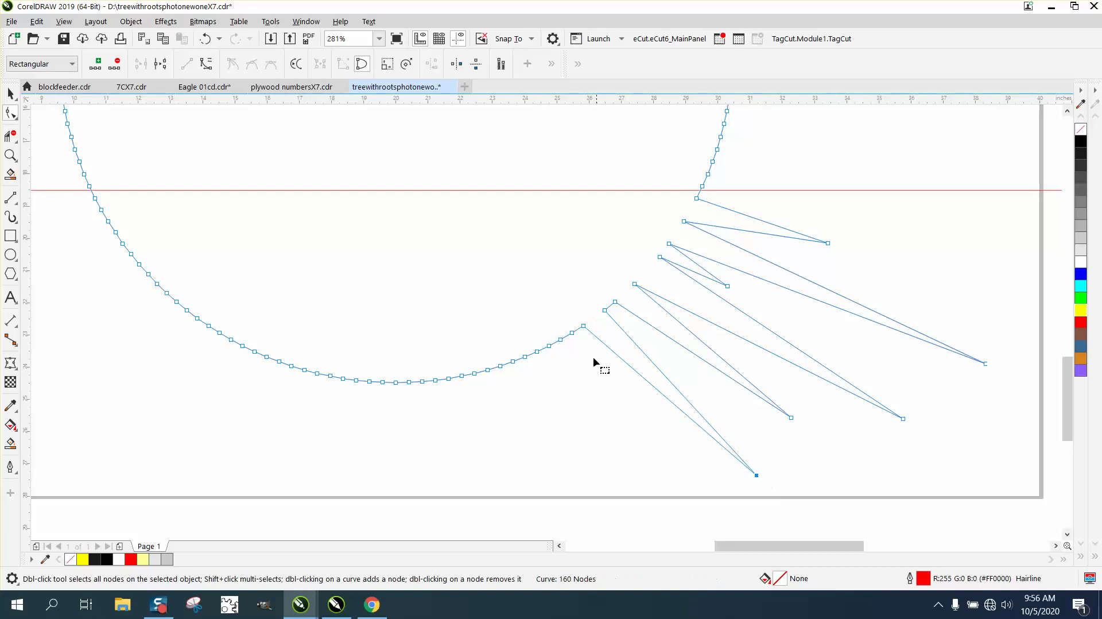
drag(561, 340, 684, 500)
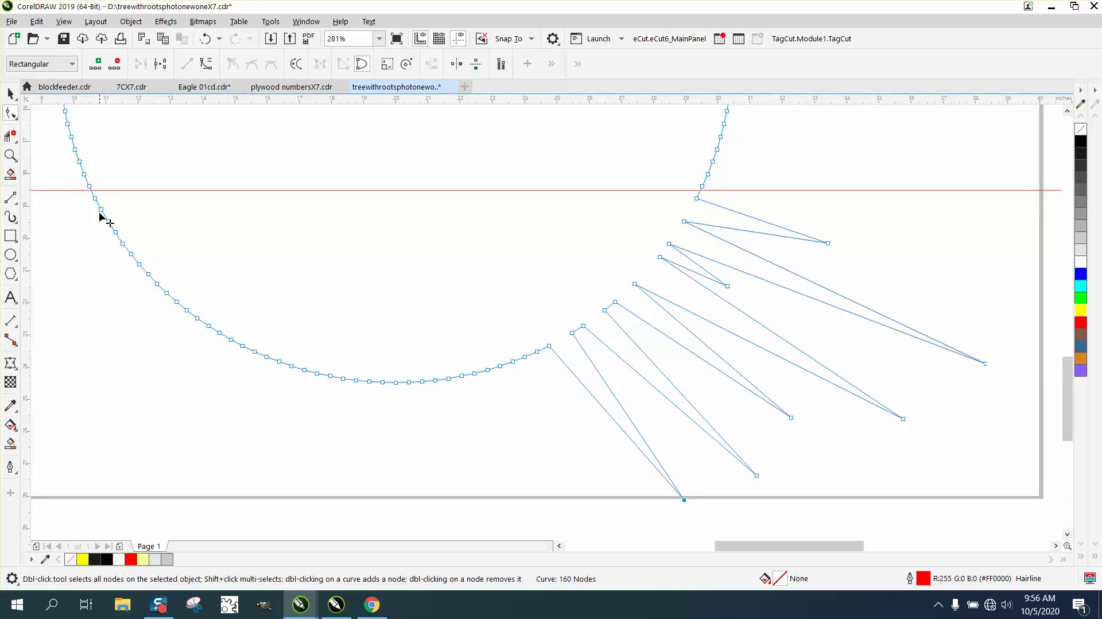
Drag successive nodes on the lower left arc down-left into long spikes reaching toward the page bottom
drag(95, 198, 38, 227)
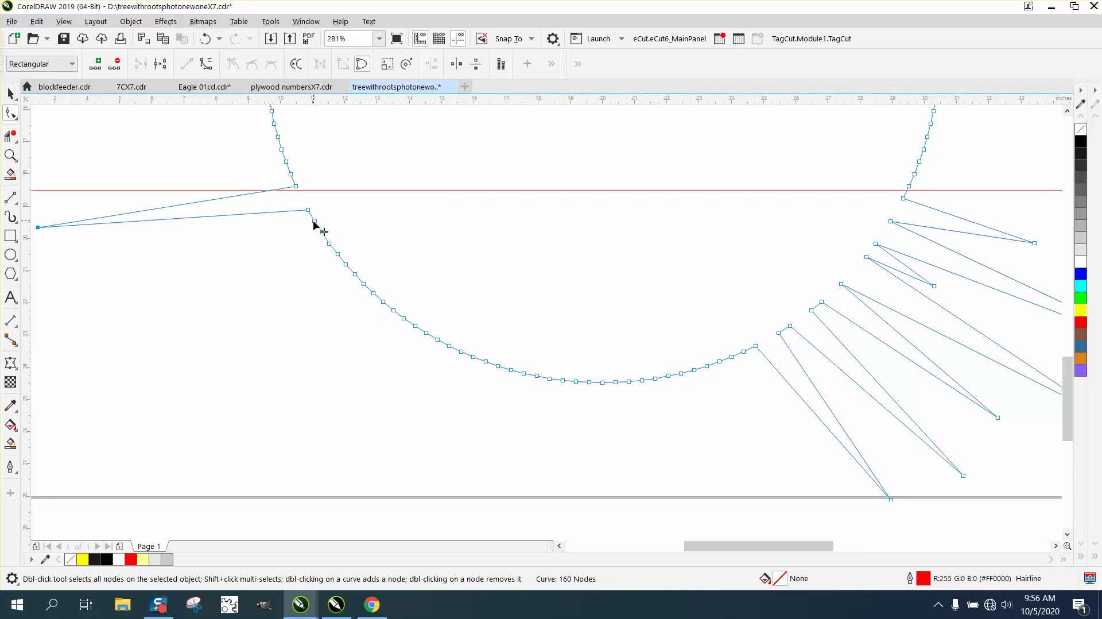
drag(315, 222, 96, 262)
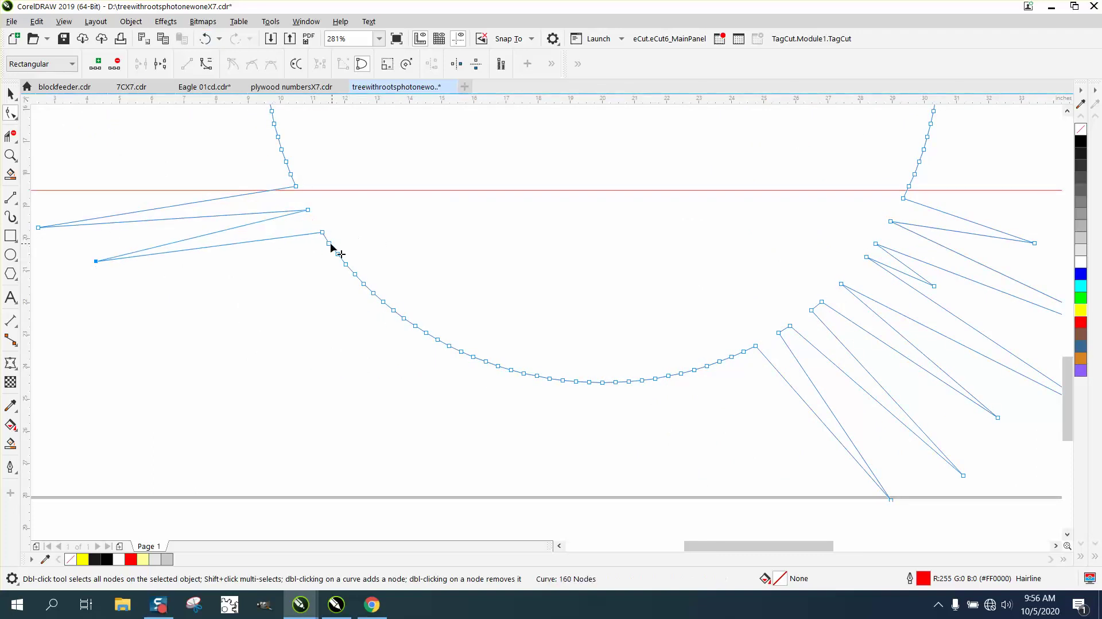
drag(330, 244, 44, 363)
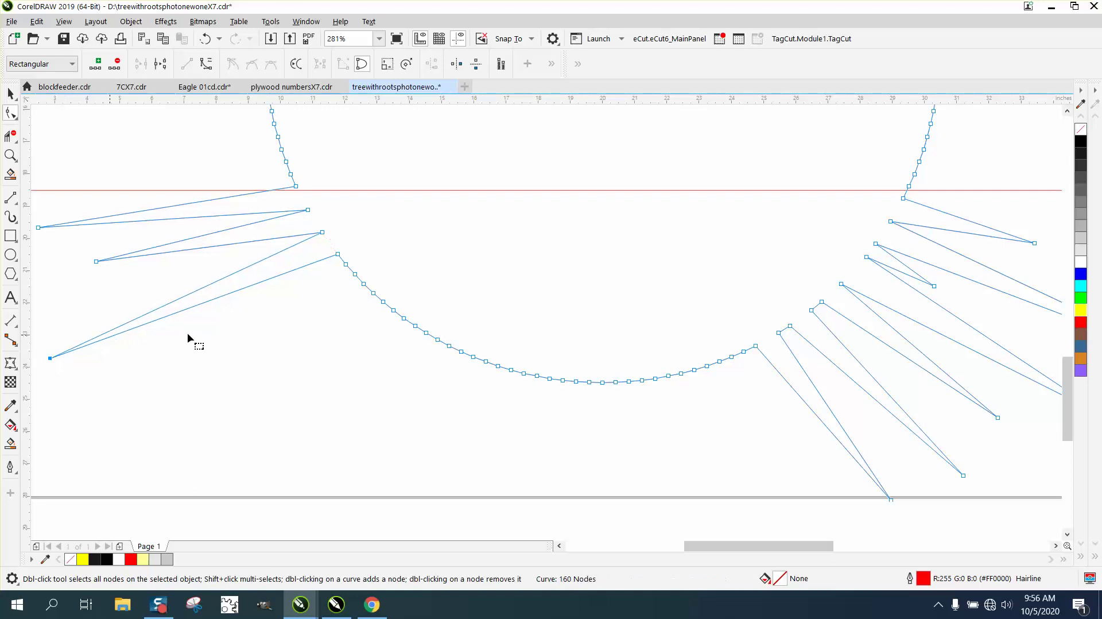
drag(348, 264, 168, 357)
drag(366, 285, 138, 421)
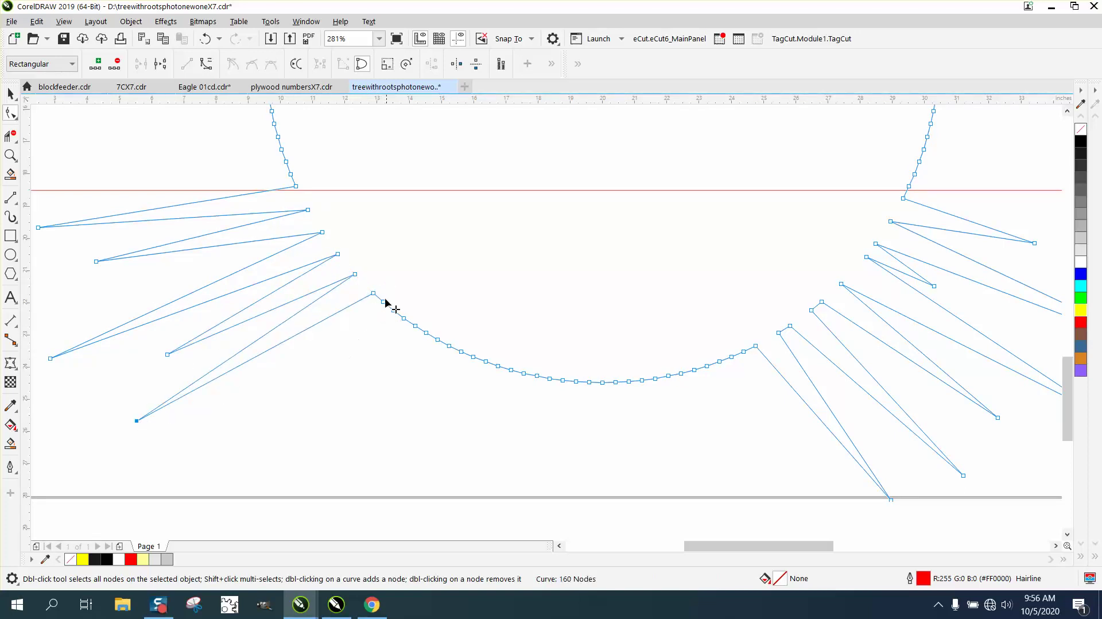
drag(383, 302, 279, 397)
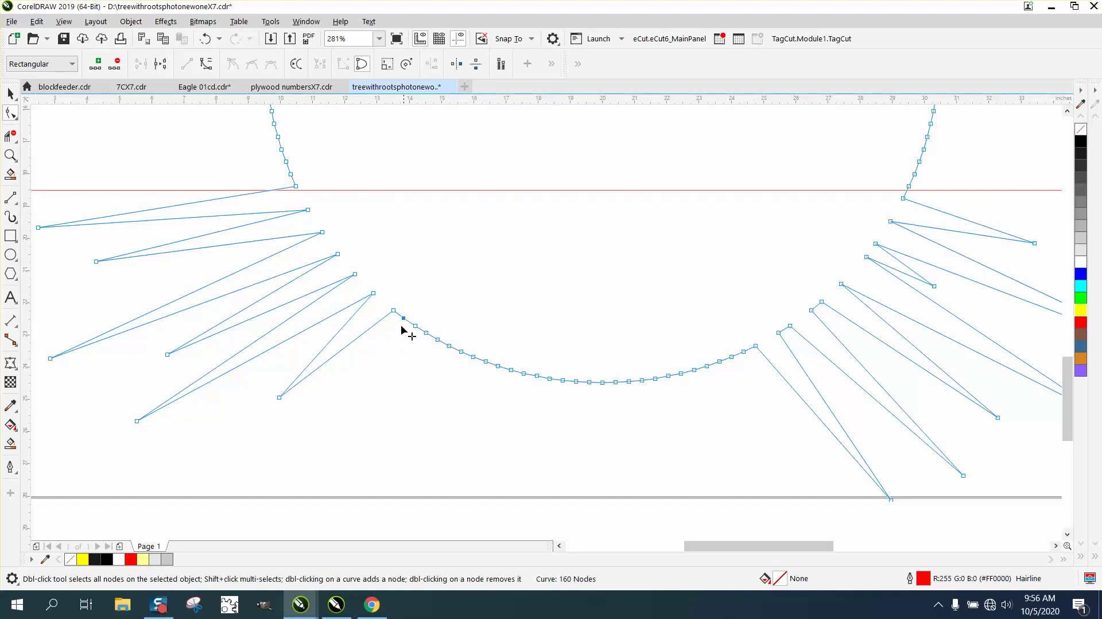
drag(404, 321, 308, 403)
drag(426, 332, 268, 512)
drag(449, 346, 346, 509)
drag(471, 357, 415, 508)
Pull the remaining bottom-centre arc nodes downward into long spikes
scroll(474, 413, down, 2)
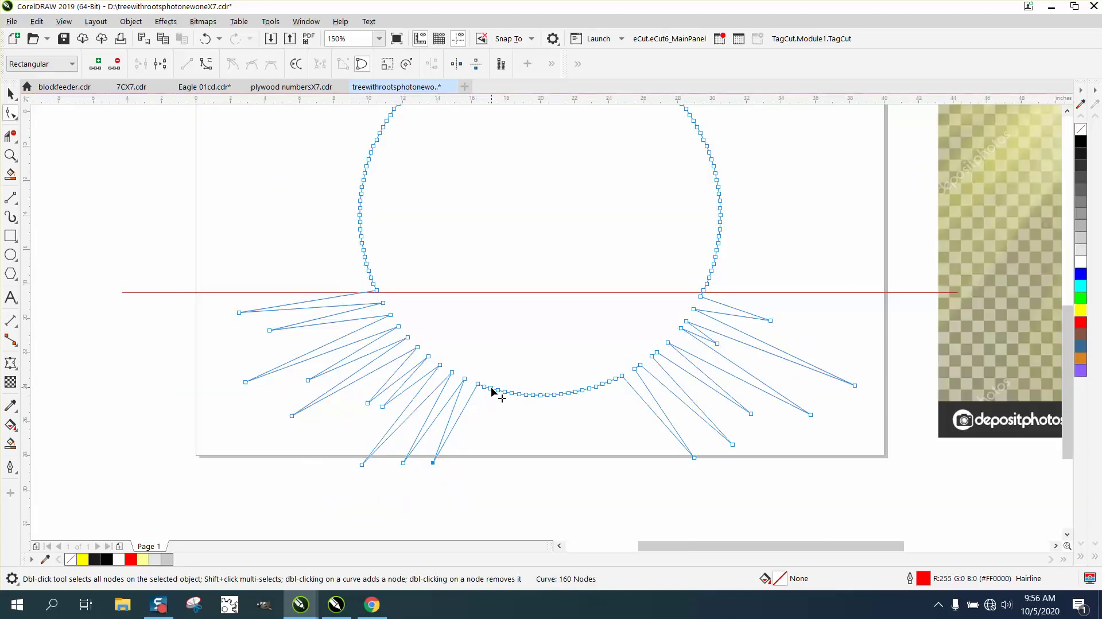
drag(490, 390, 442, 535)
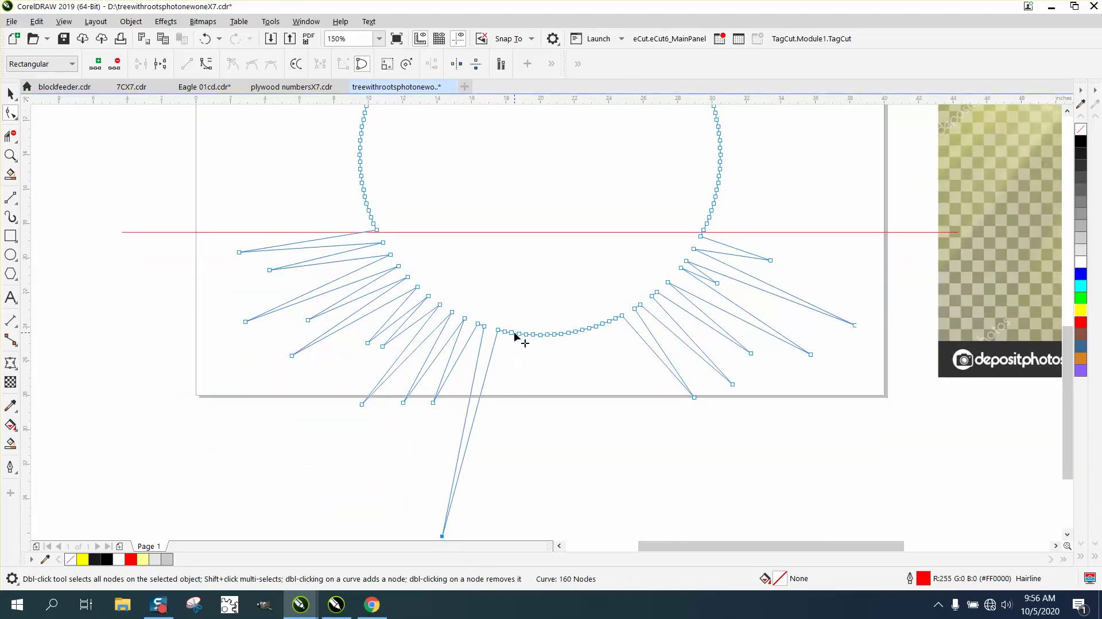
drag(518, 334, 503, 491)
drag(505, 332, 497, 376)
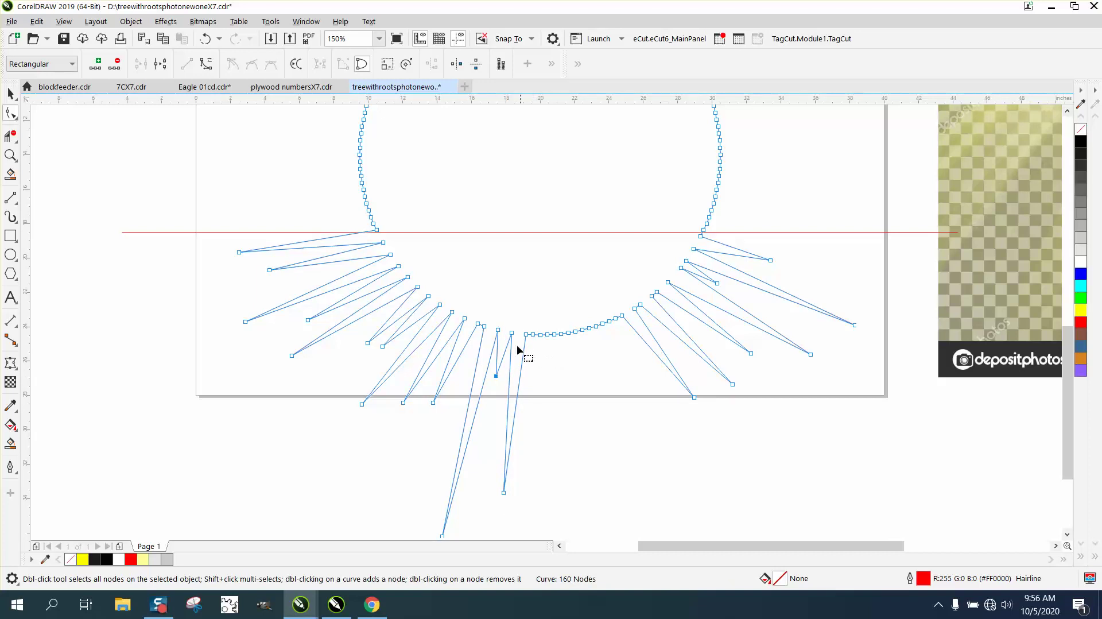
mouse_move(497, 381)
mouse_down()
mouse_move(488, 482)
mouse_move(496, 390)
mouse_up()
drag(540, 334, 537, 496)
drag(560, 334, 606, 427)
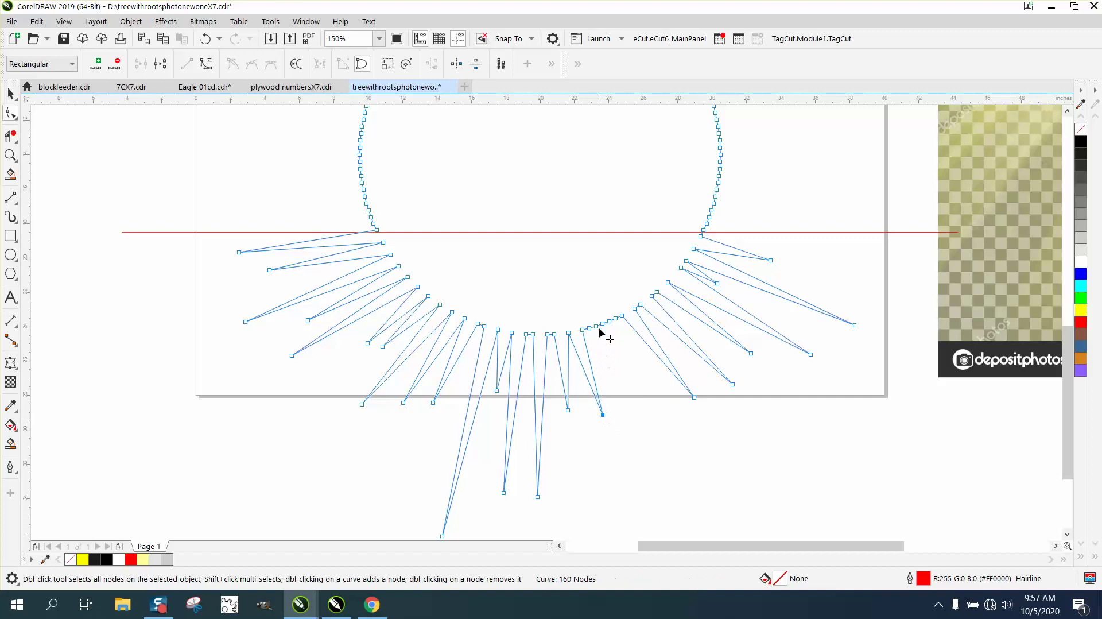
drag(602, 327, 652, 447)
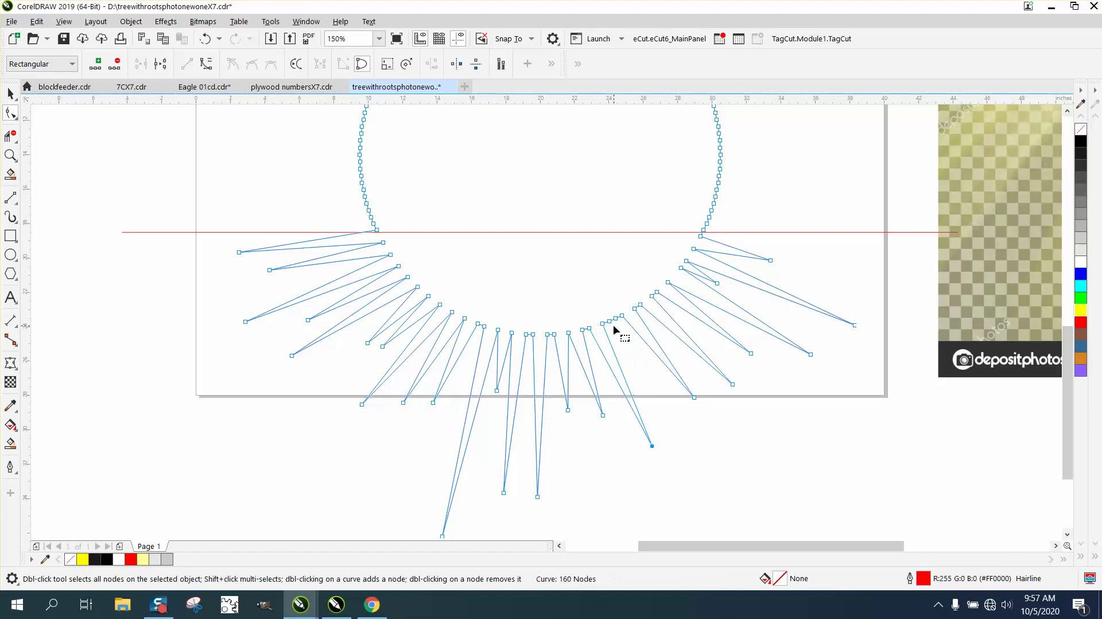
drag(616, 318, 671, 425)
Smart Fill the spiky region below the line and drag the new half-sun left of the page
scroll(671, 424, down, 2)
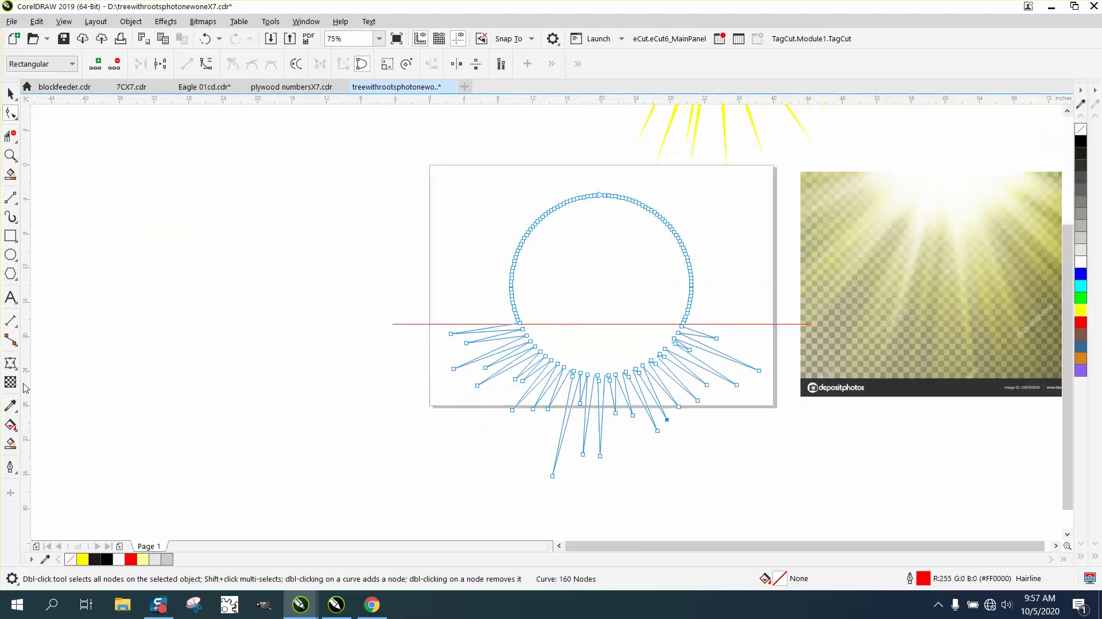
click(10, 442)
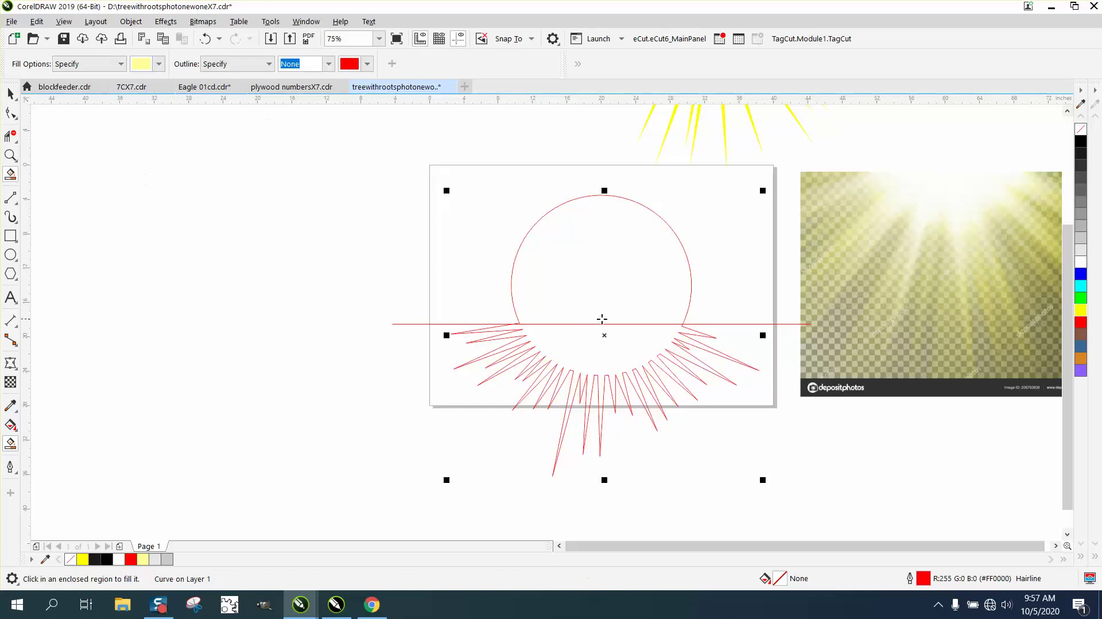
click(625, 349)
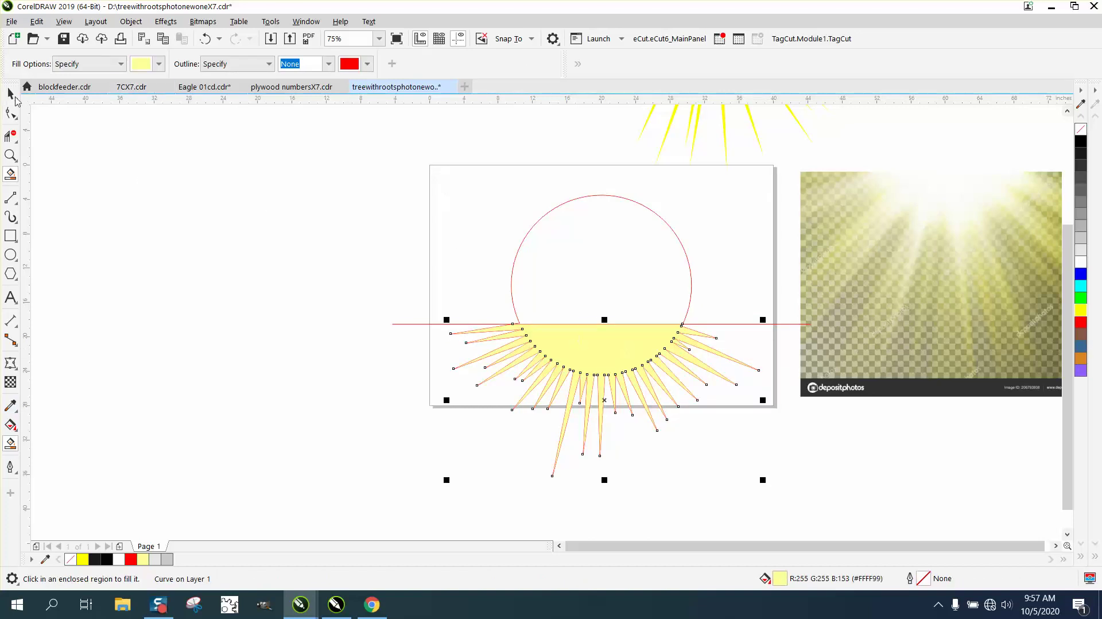
click(14, 98)
drag(618, 347, 278, 212)
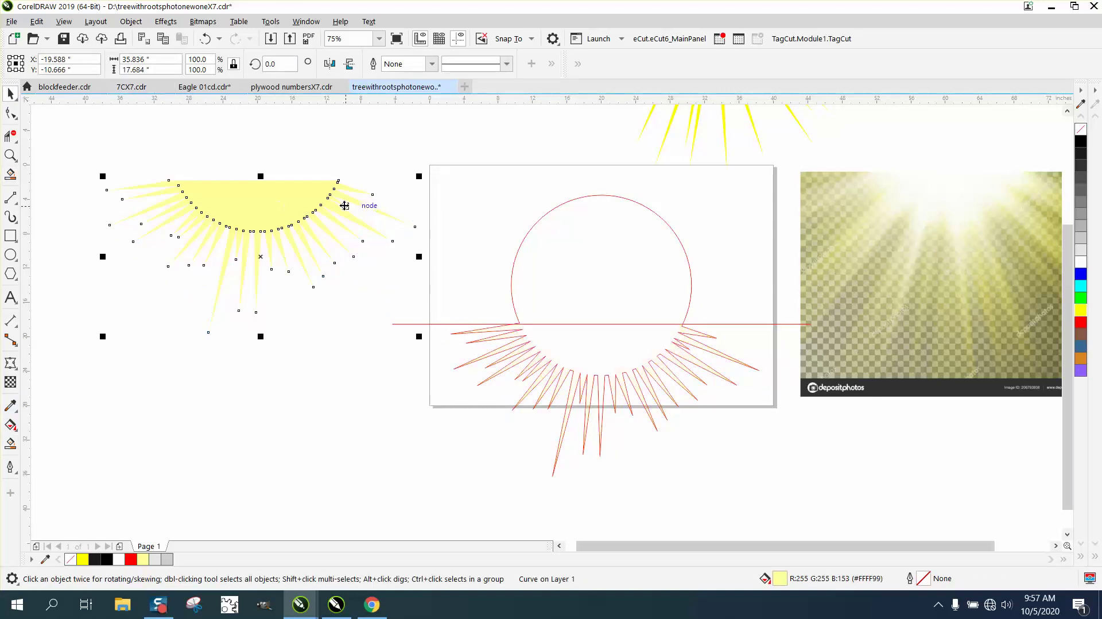
Remove the new half-sun's outline and fill it 10% Black light grey instead of pale yellow
click(1081, 129)
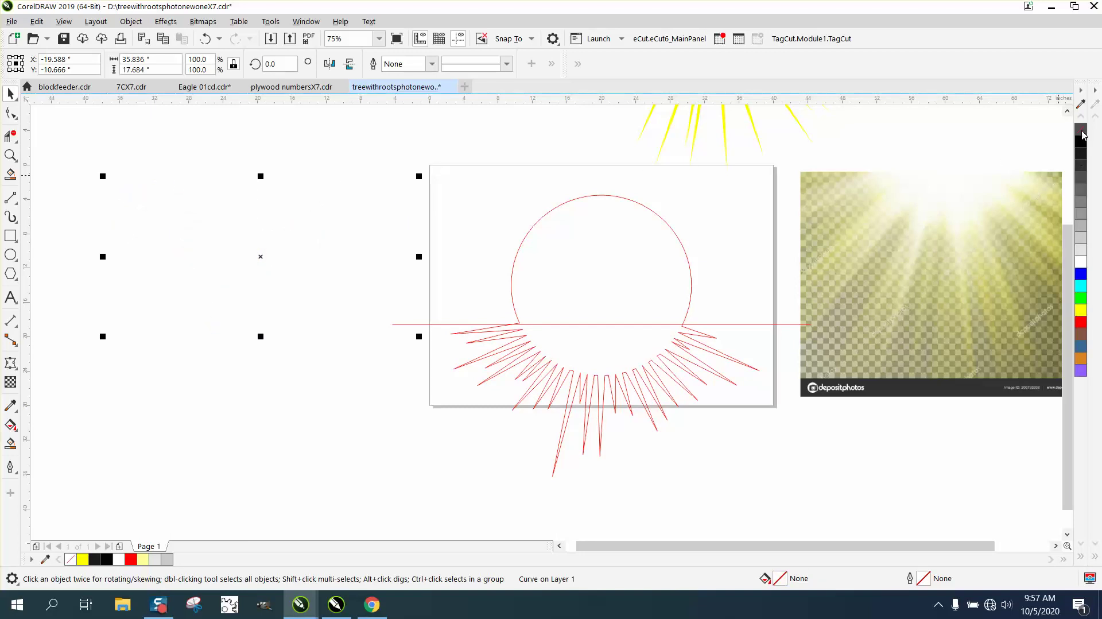
click(205, 39)
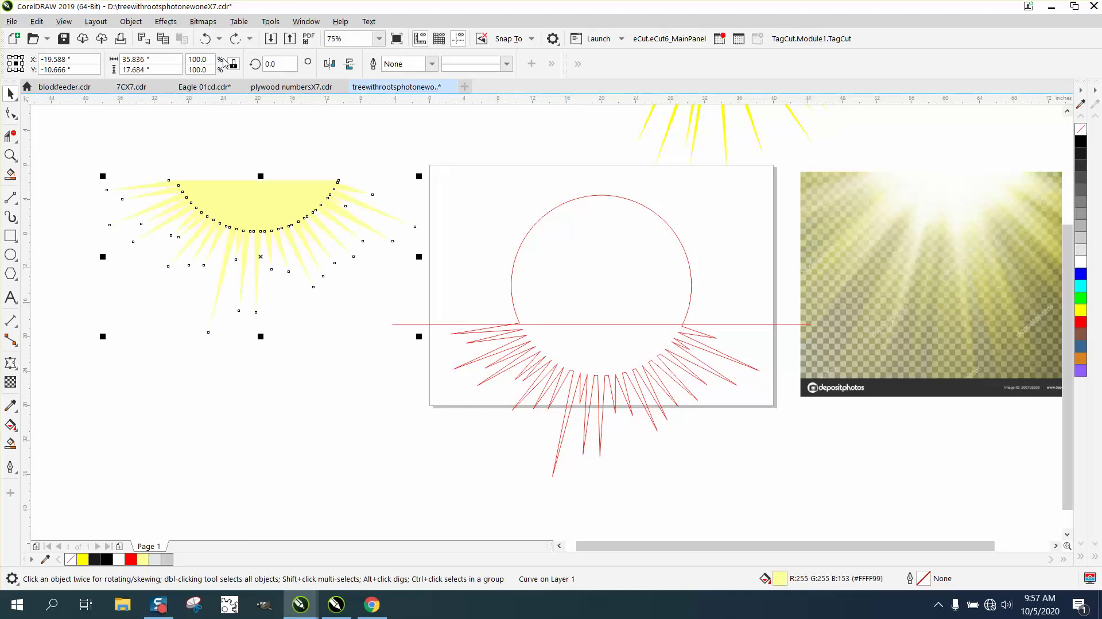
right_click(1080, 130)
click(1081, 142)
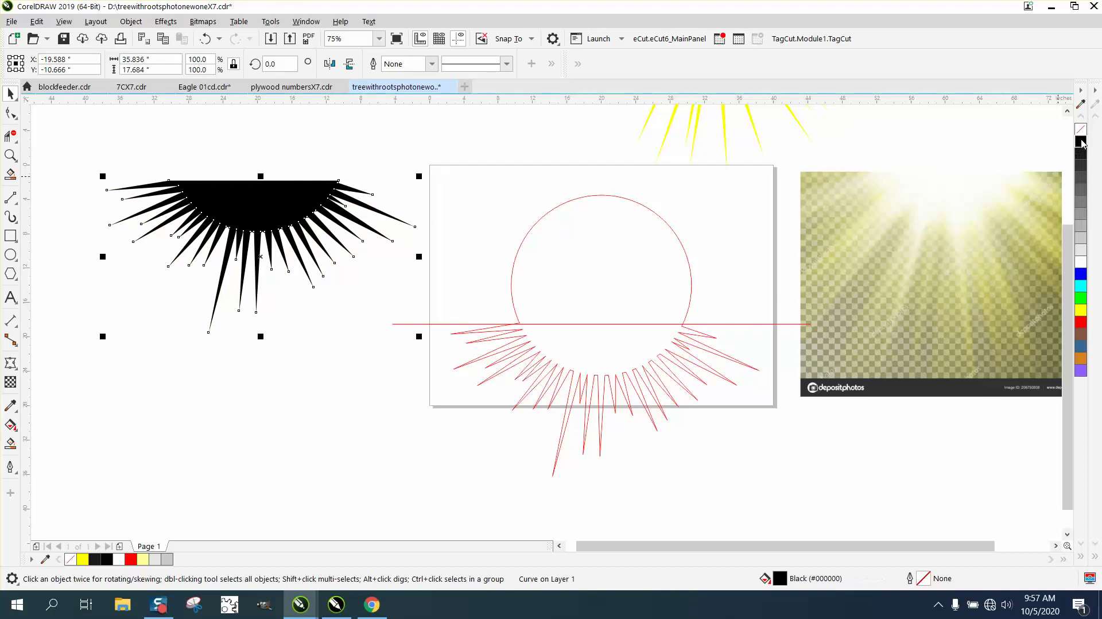
click(1081, 253)
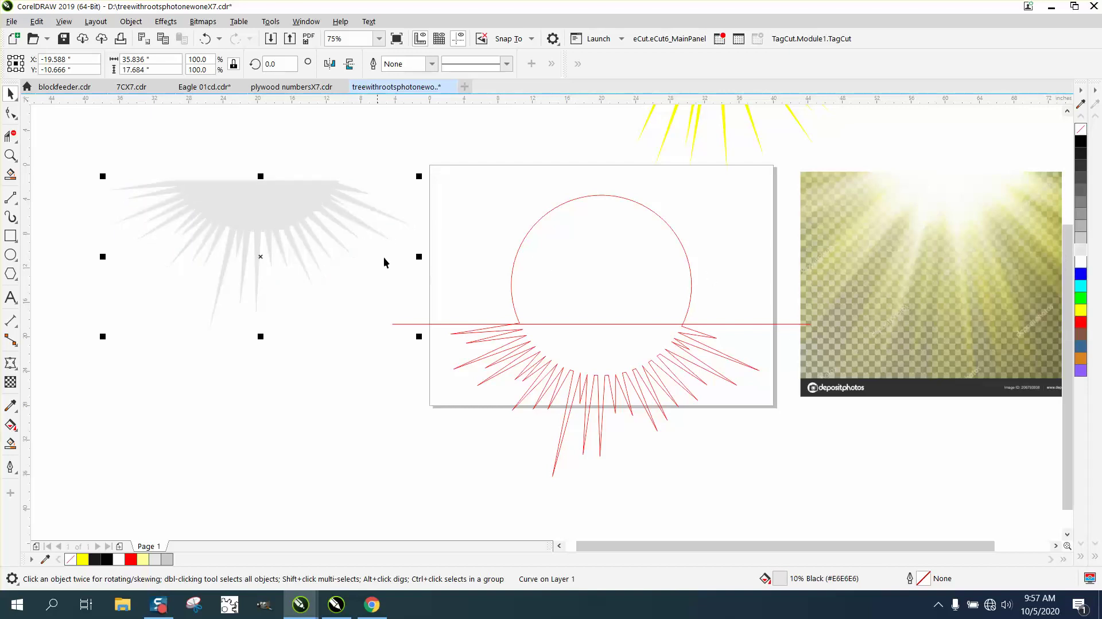
drag(75, 146, 518, 351)
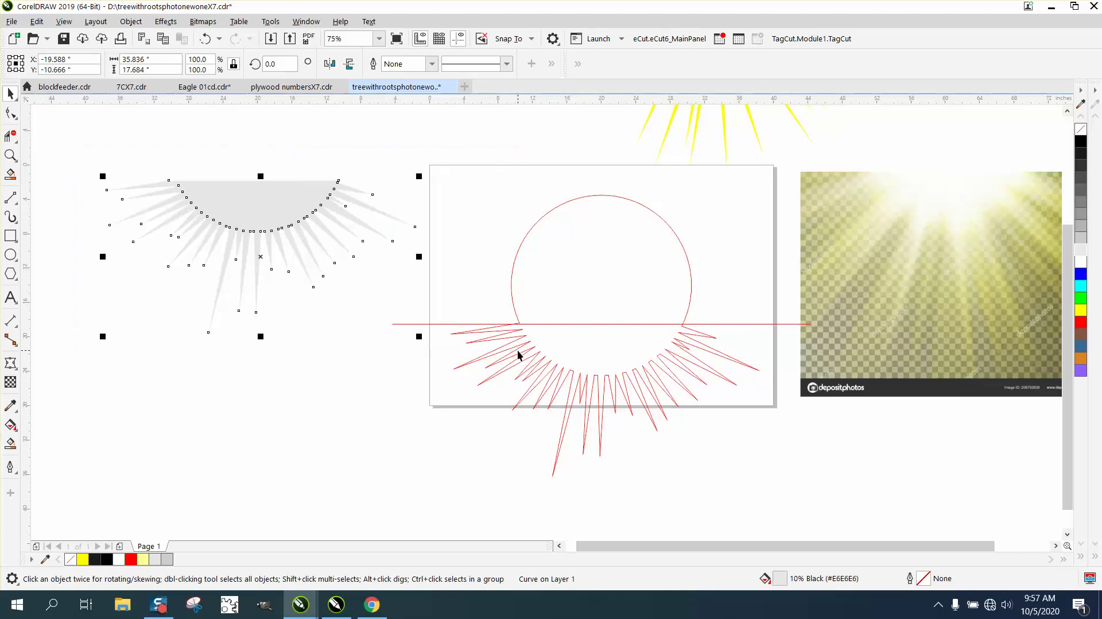
Inspect the spiky half-sun up close, then fill it bright Yellow (#FFFF00), keeping no outline
click(10, 155)
drag(127, 154, 507, 360)
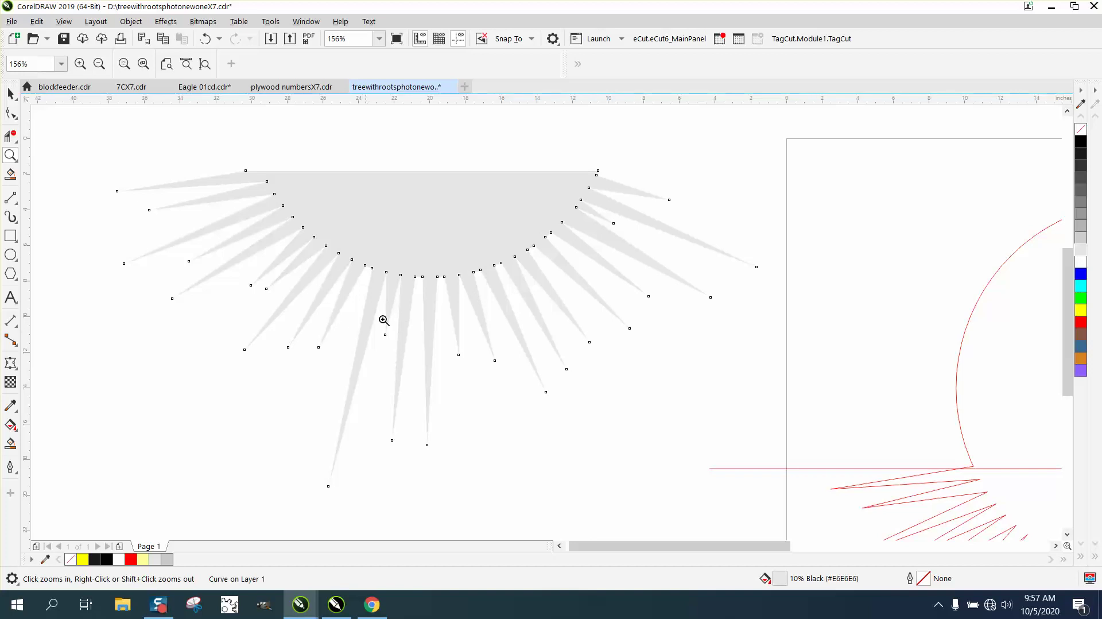
right_click(477, 305)
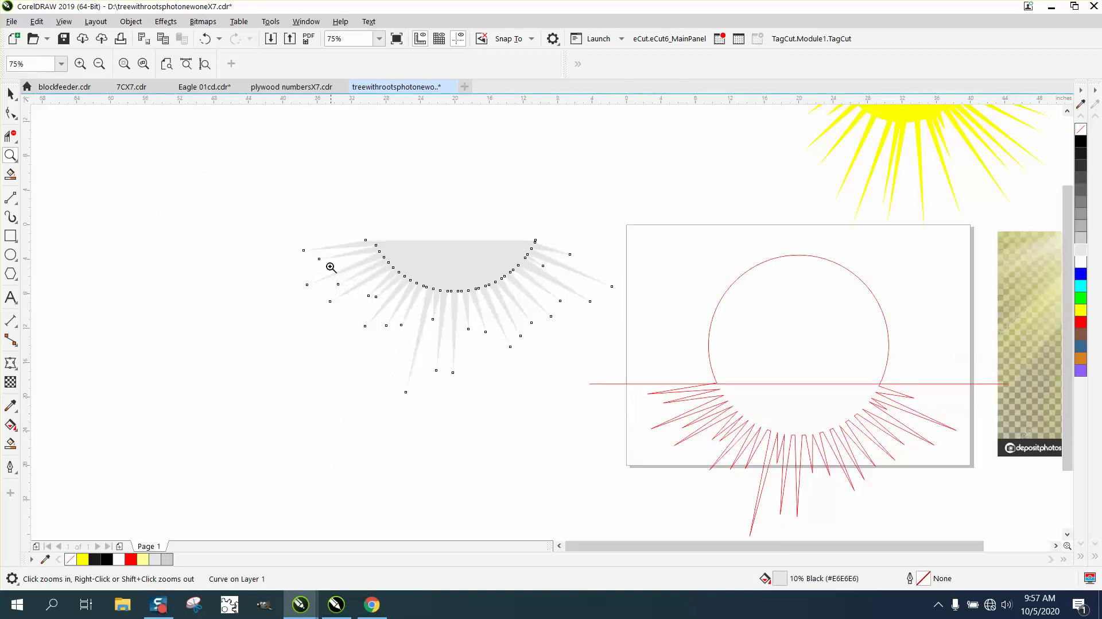
drag(271, 228, 655, 394)
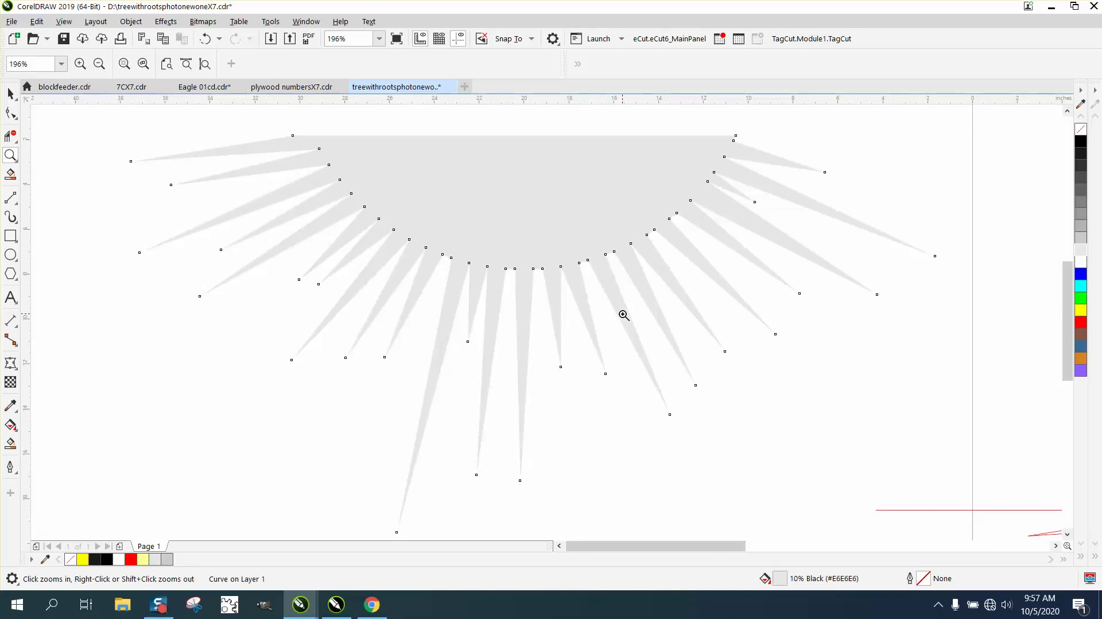
right_click(416, 321)
click(10, 93)
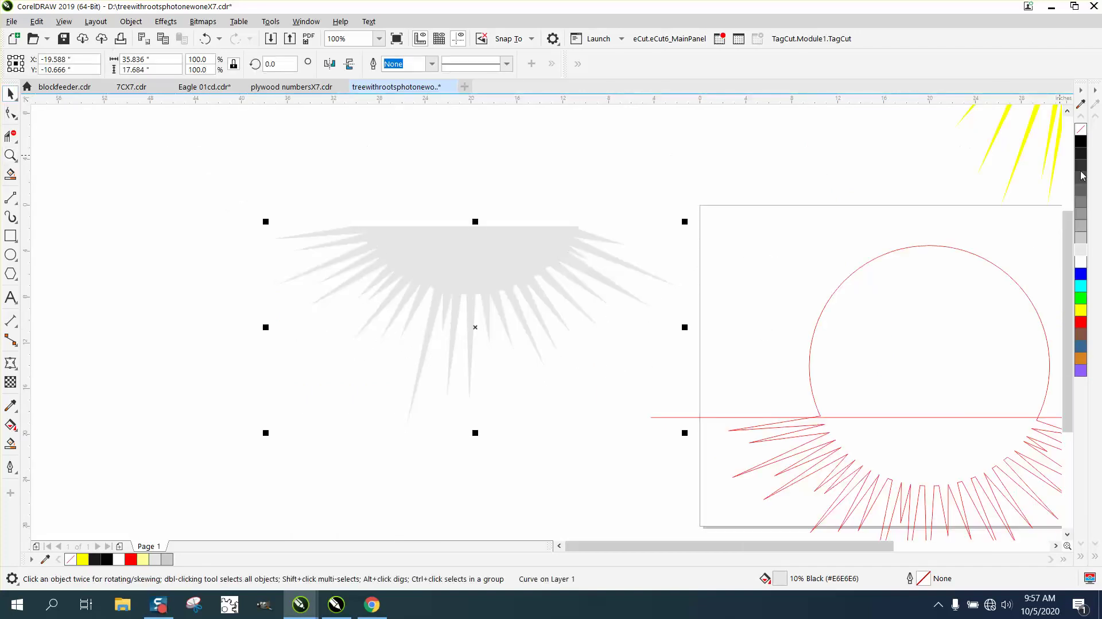
click(1081, 313)
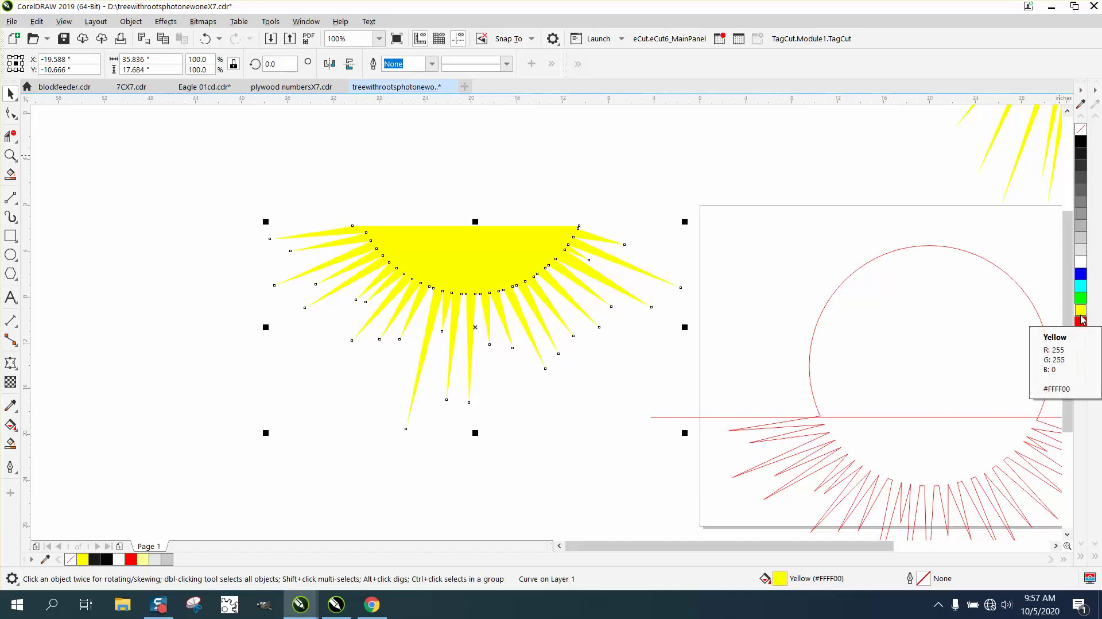